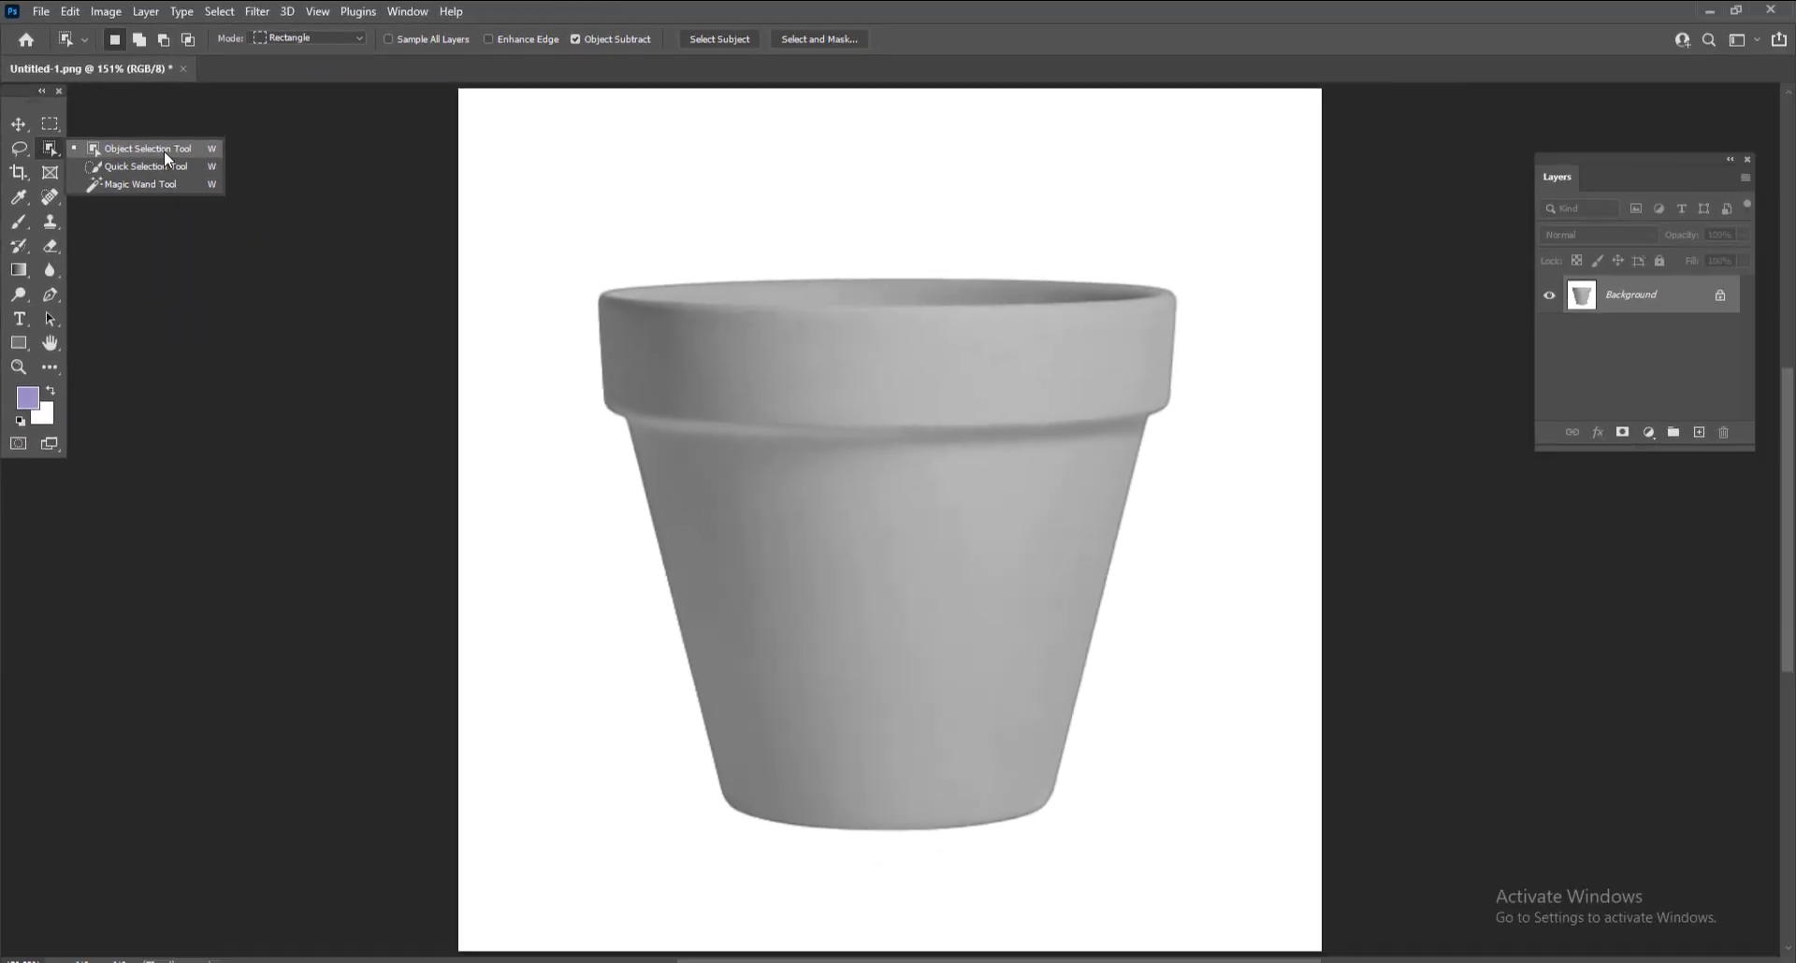
- Select the pot with the Object Selection Tool in Rectangle mode and add a layer mask that cuts out its background
click(351, 324)
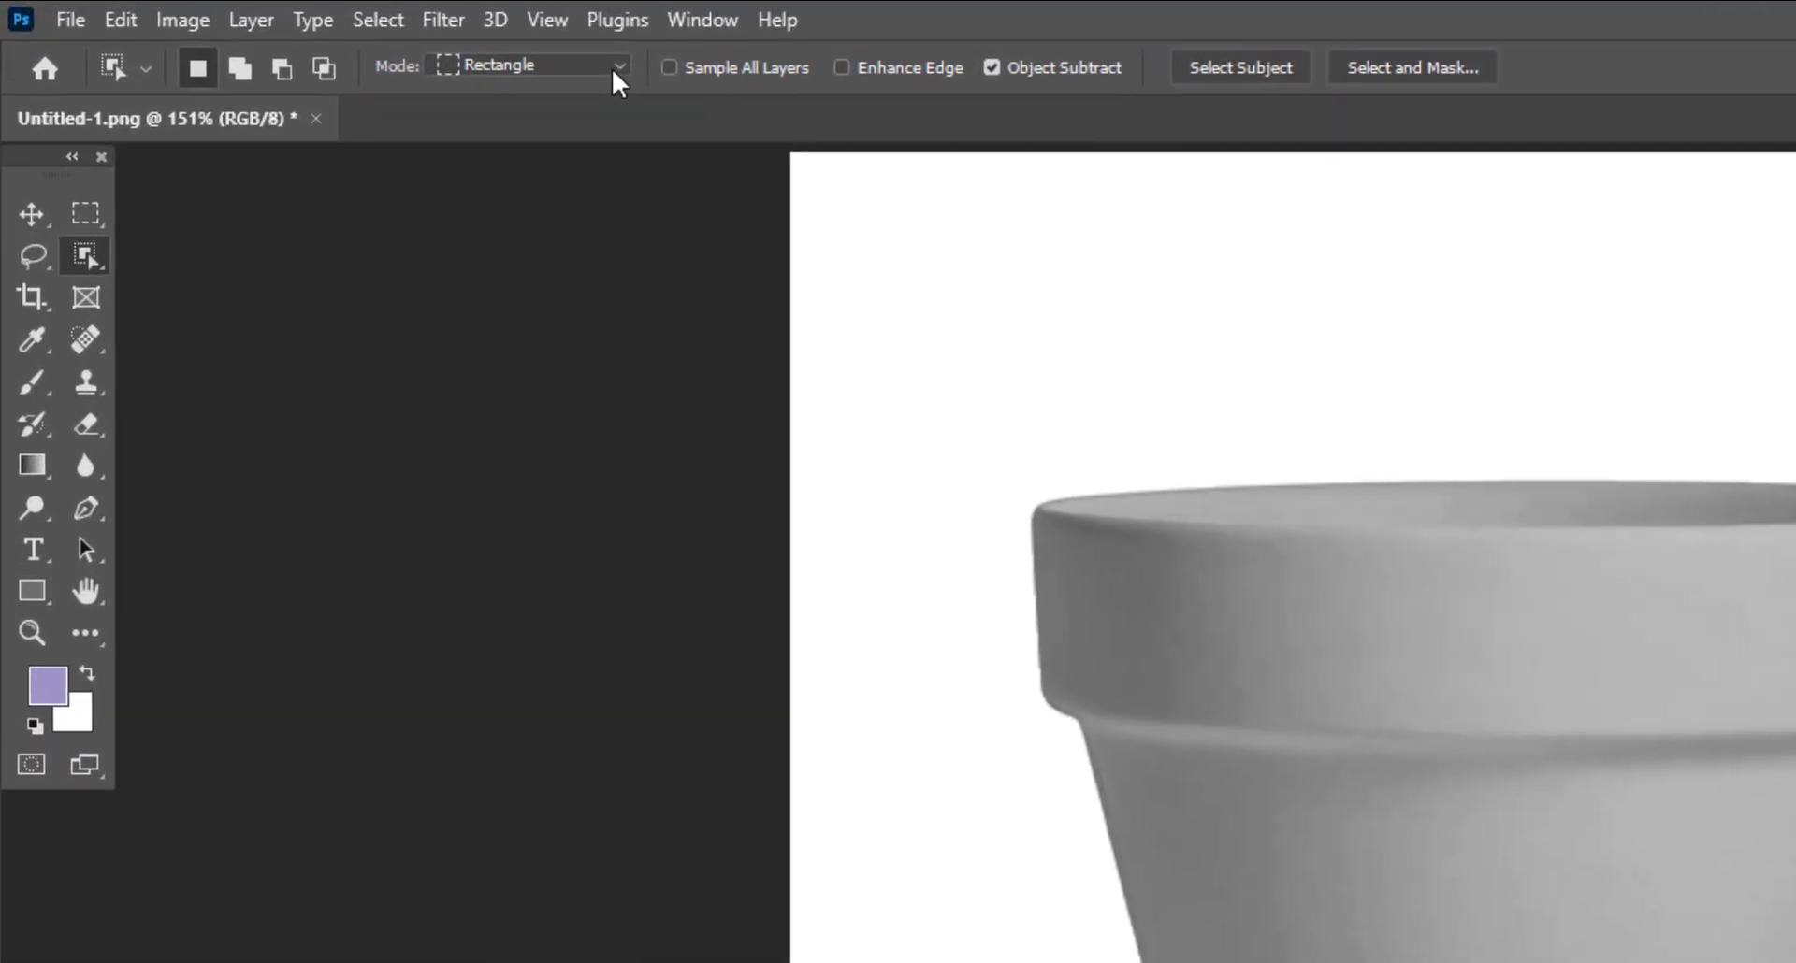
click(613, 70)
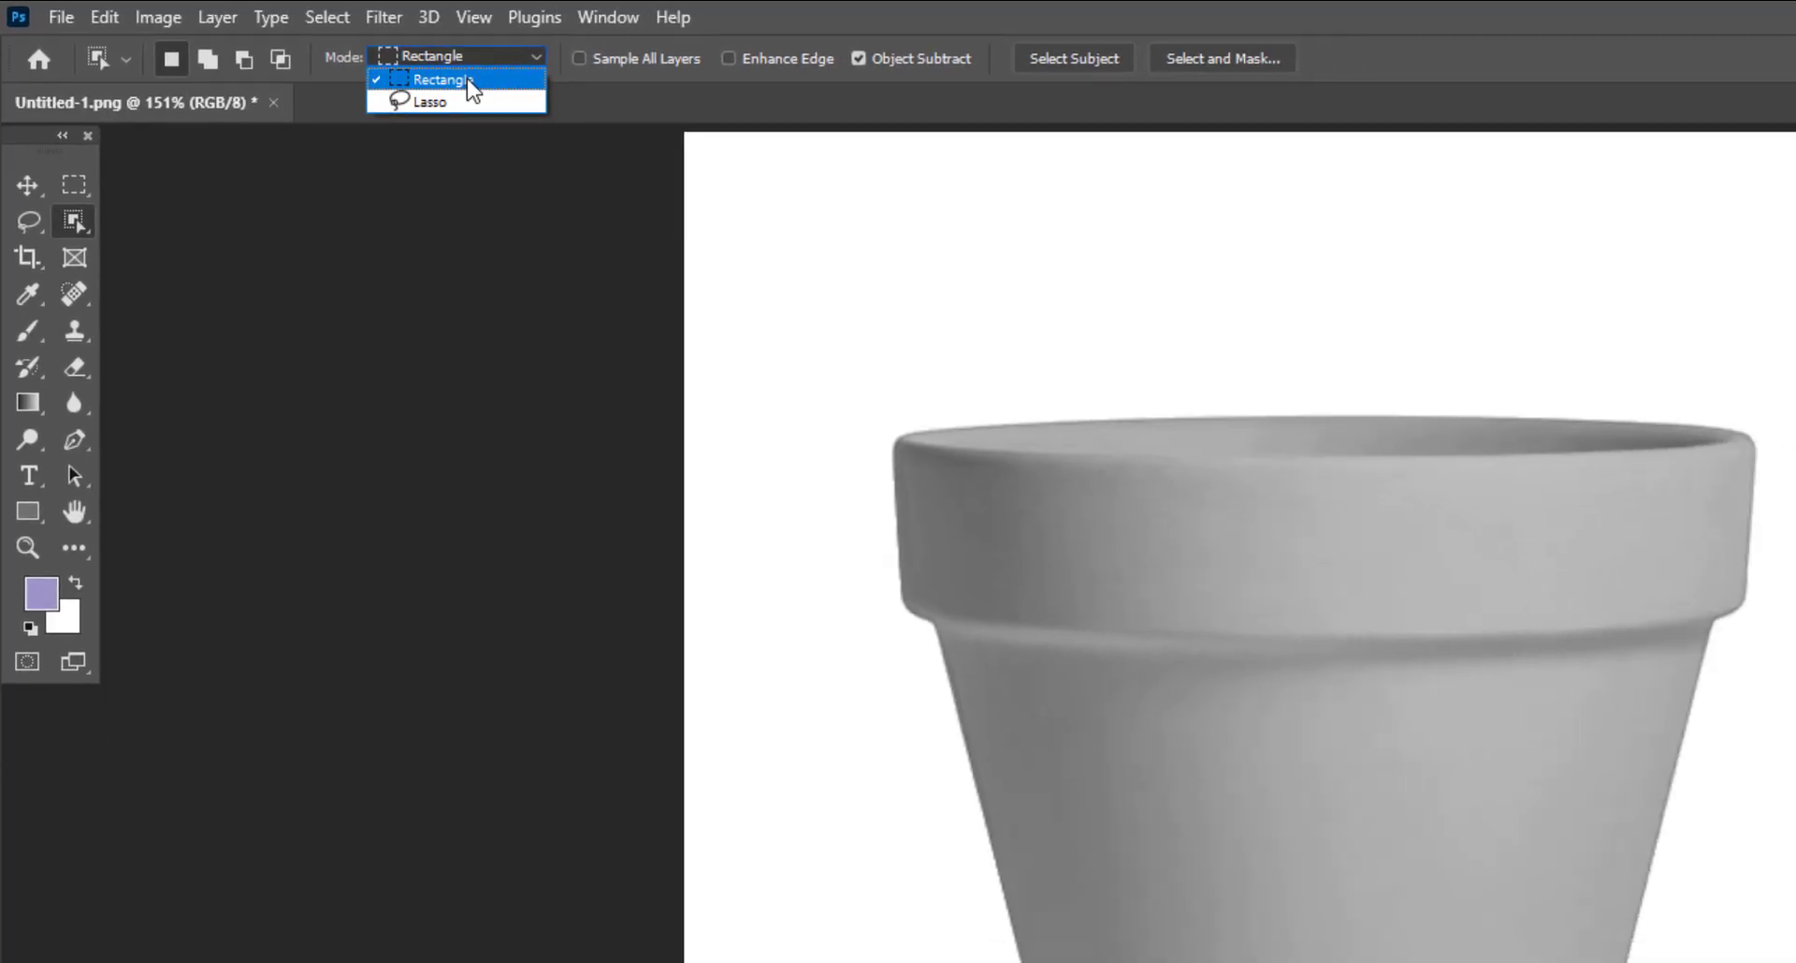
click(505, 91)
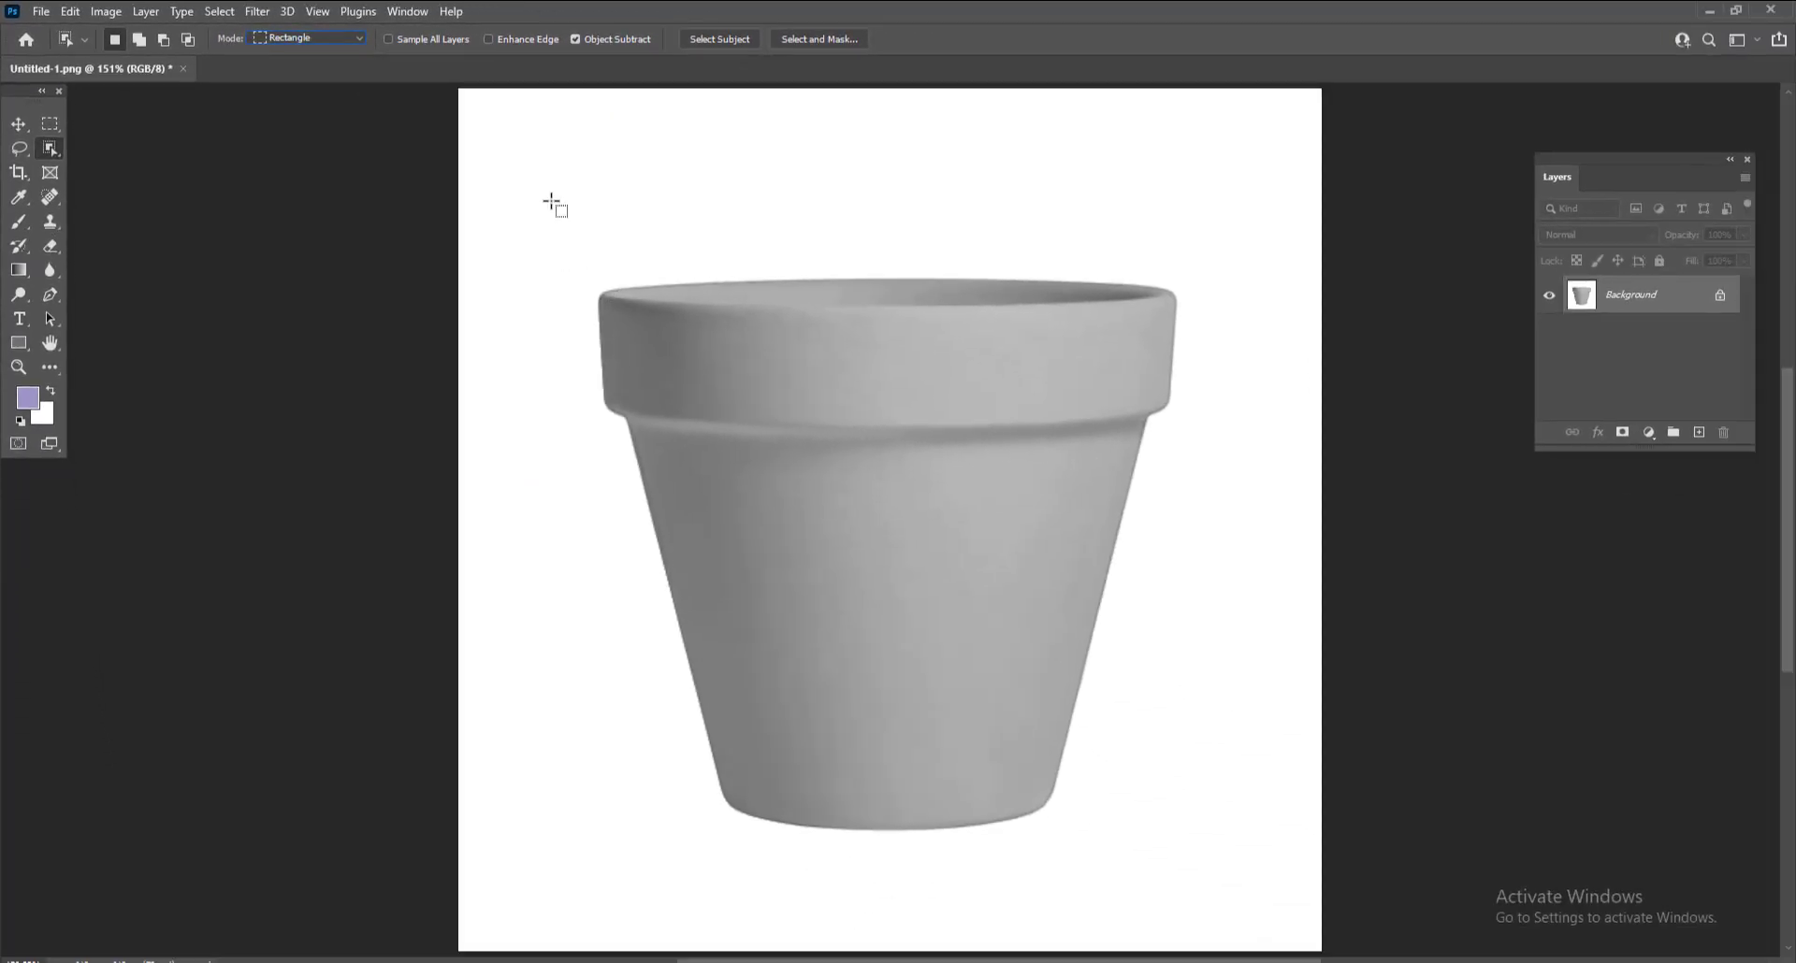
drag(551, 199, 1215, 911)
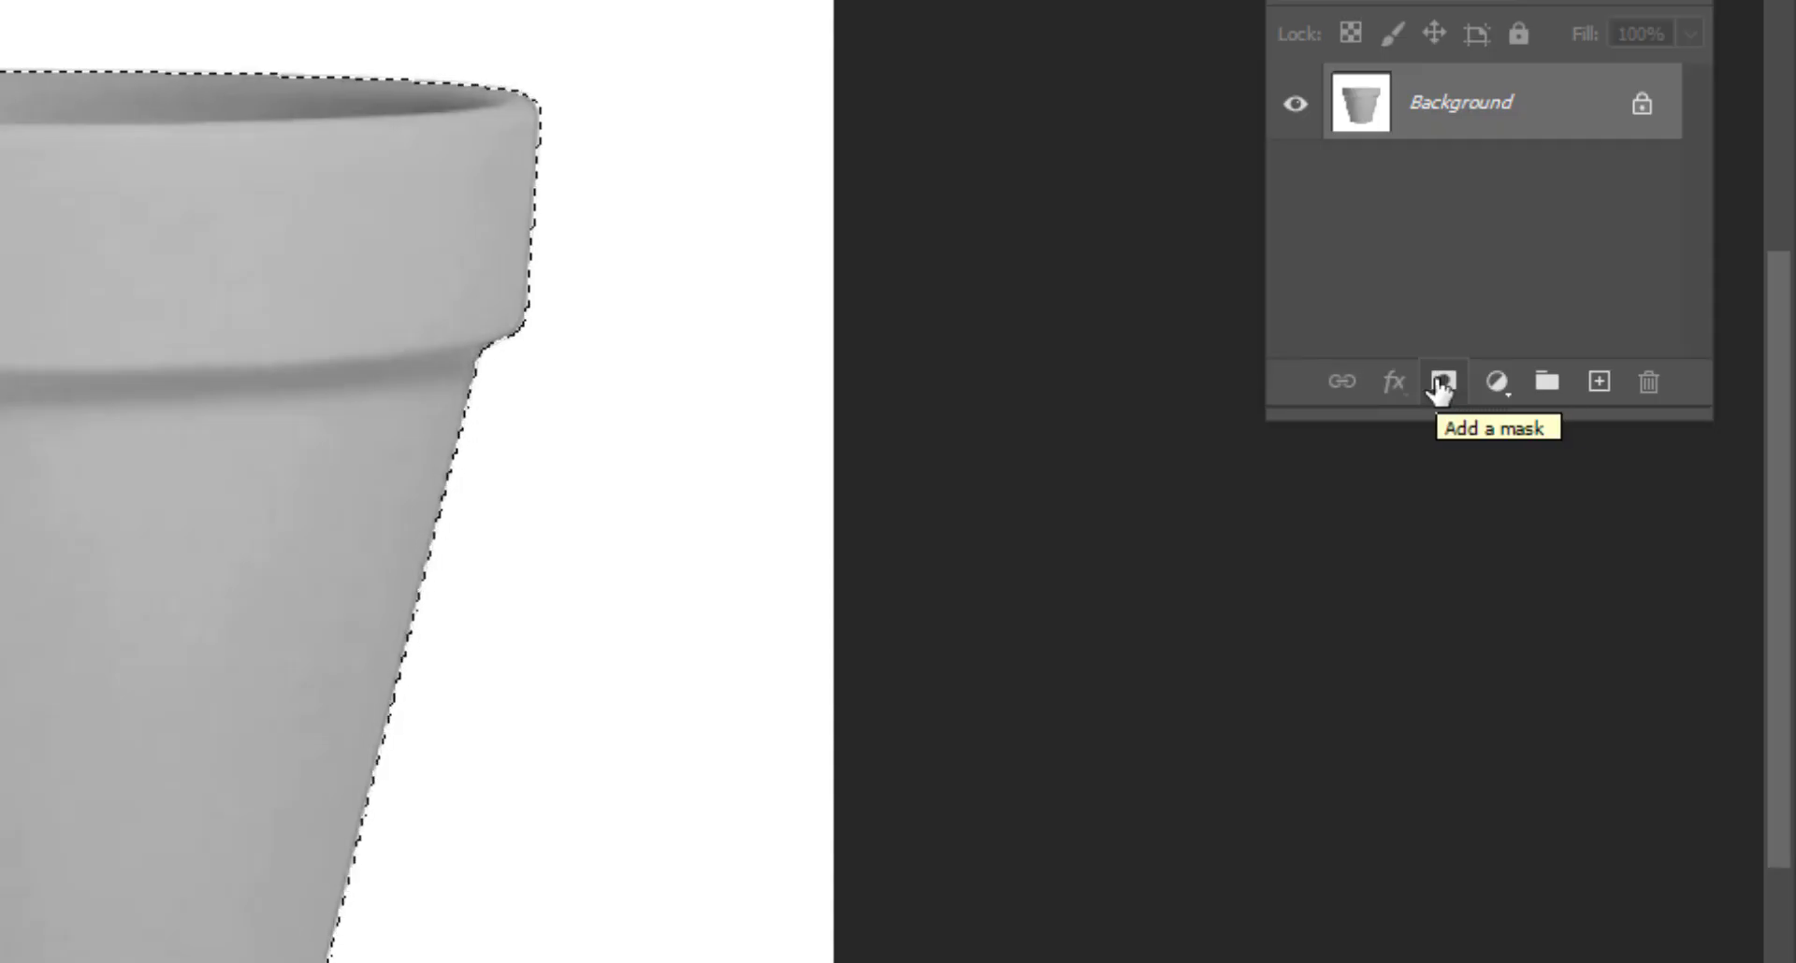
click(1441, 385)
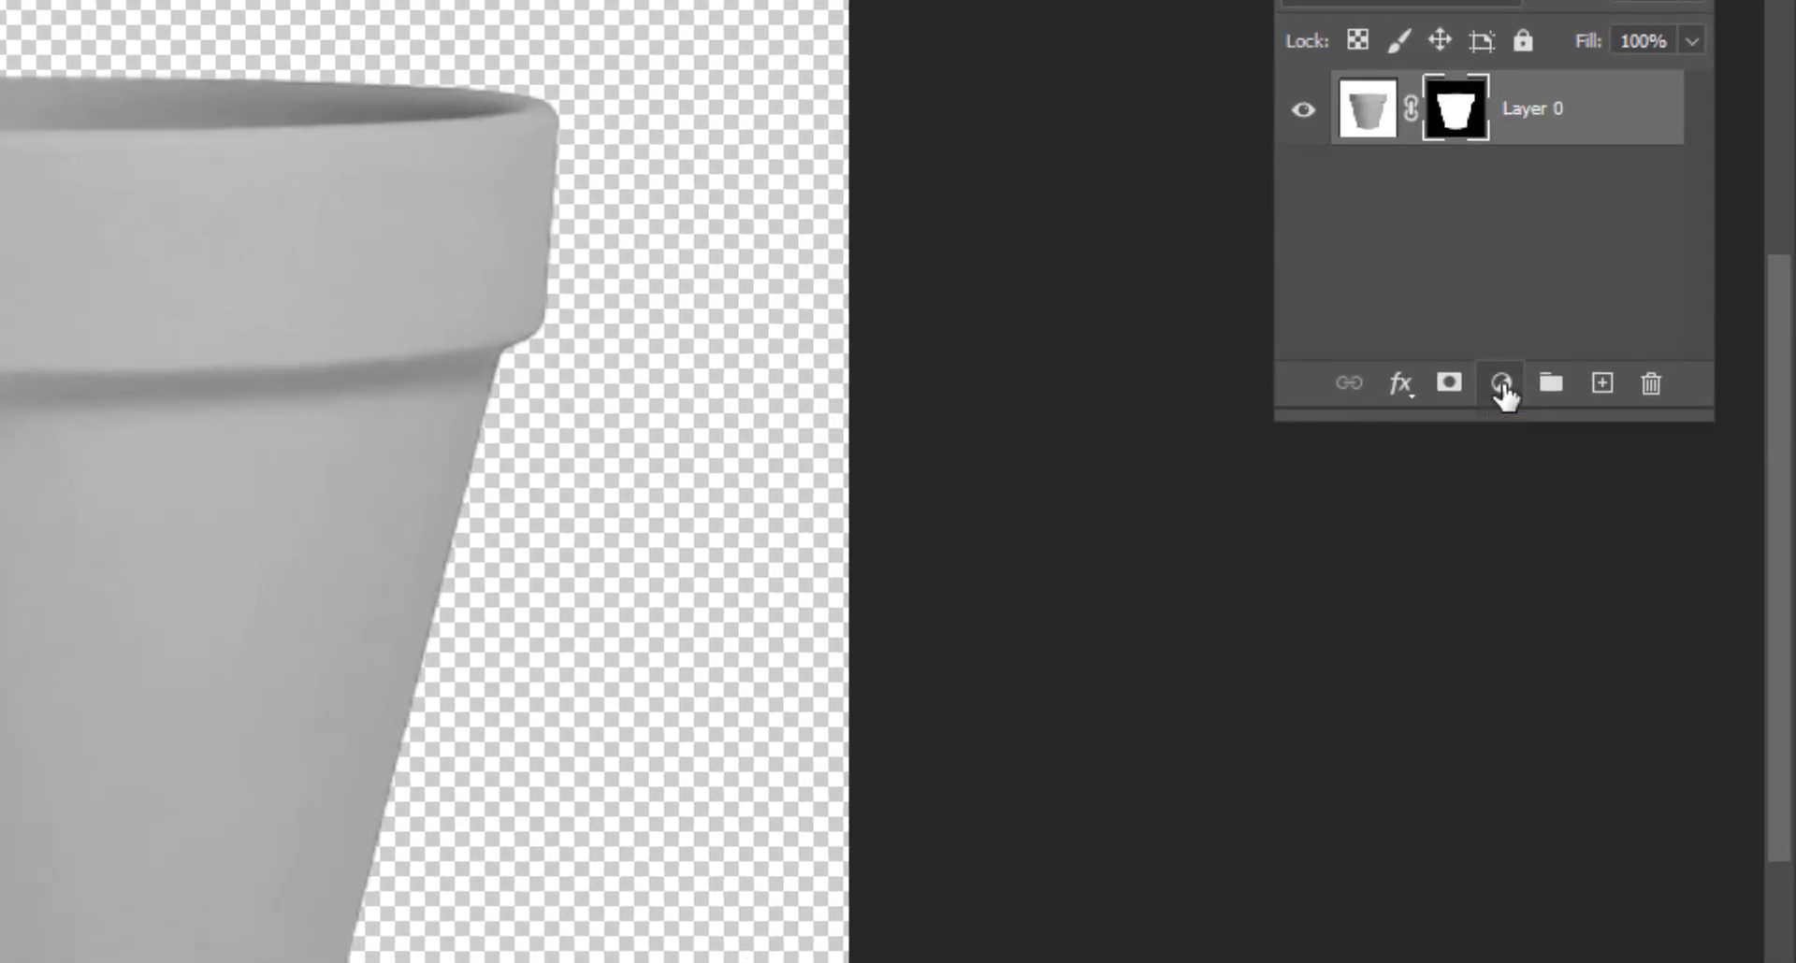
- Add a white (ffffff) Solid Color fill layer and place it beneath the masked pot layer
click(1501, 385)
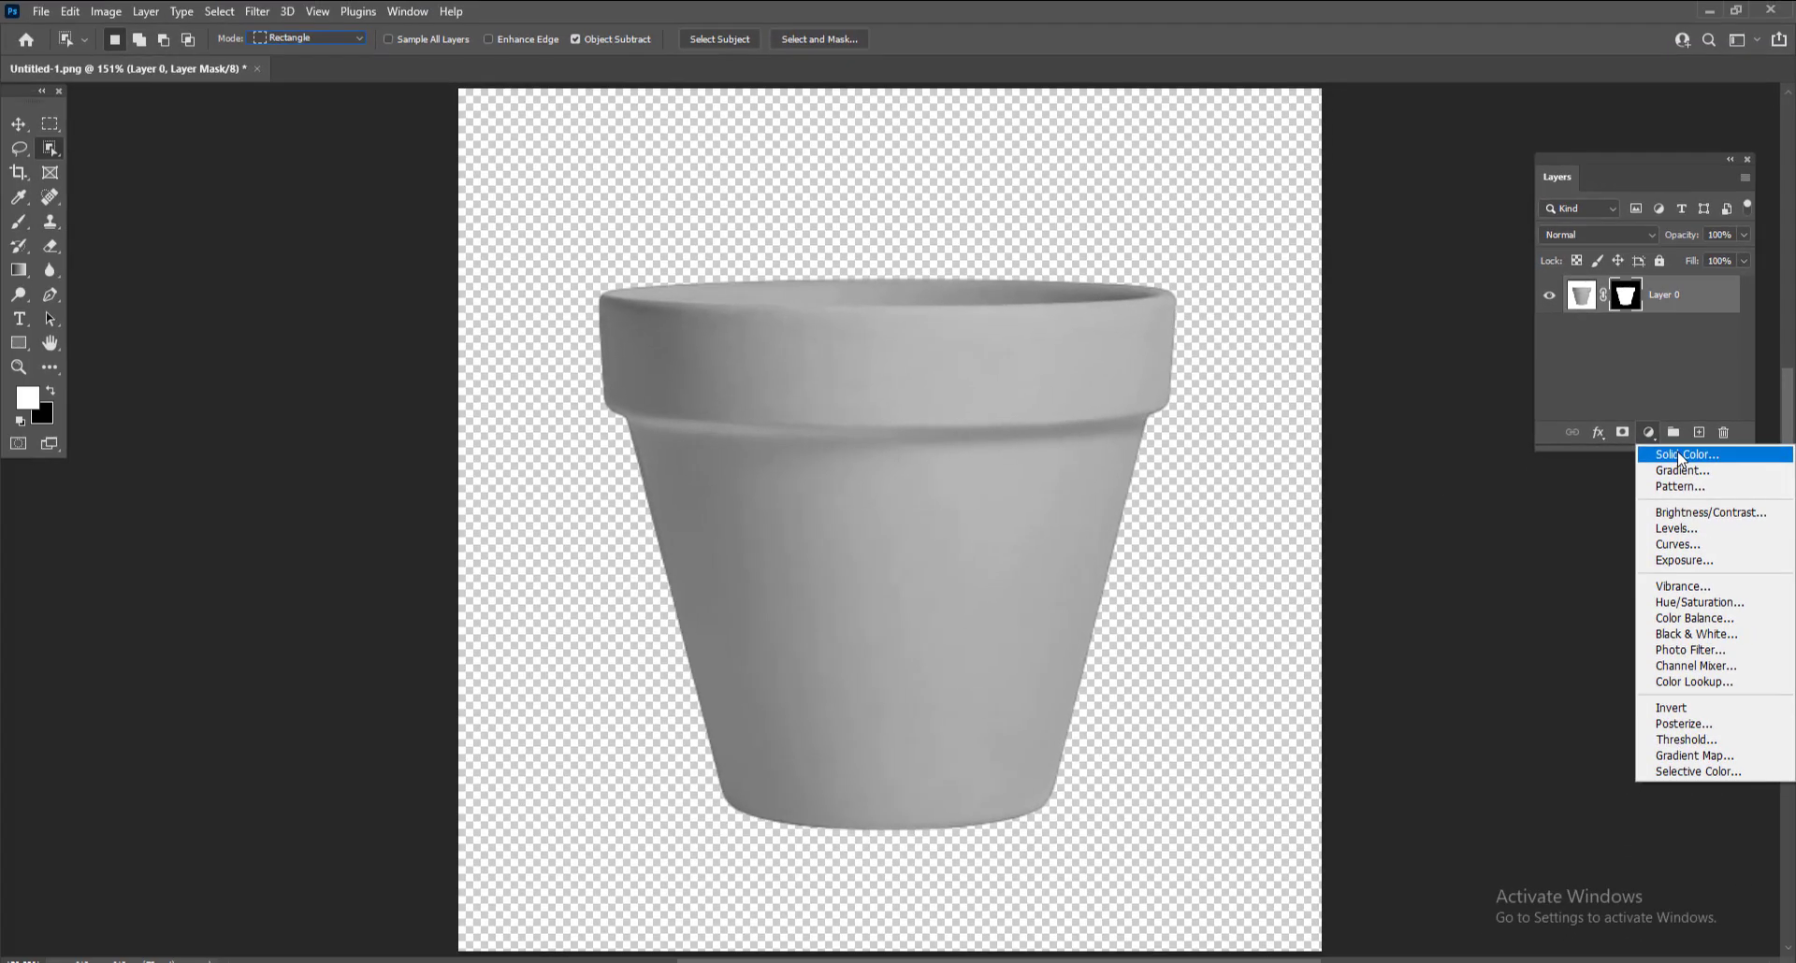
click(1560, 428)
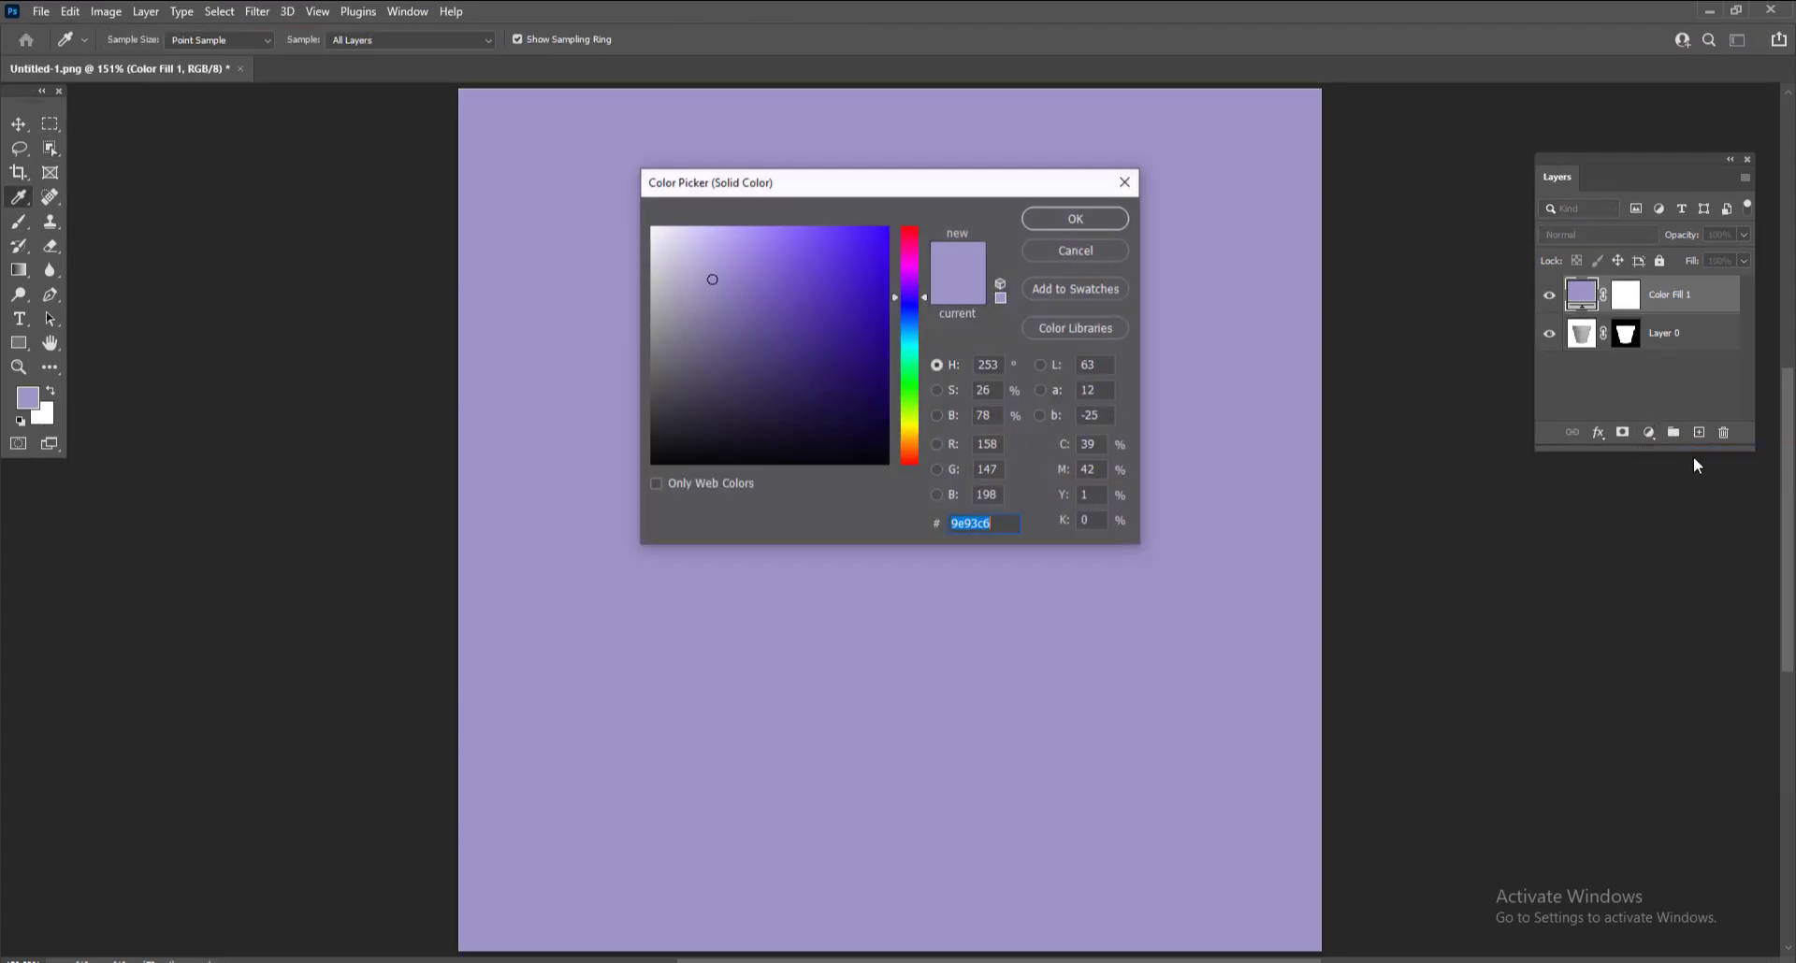
click(646, 226)
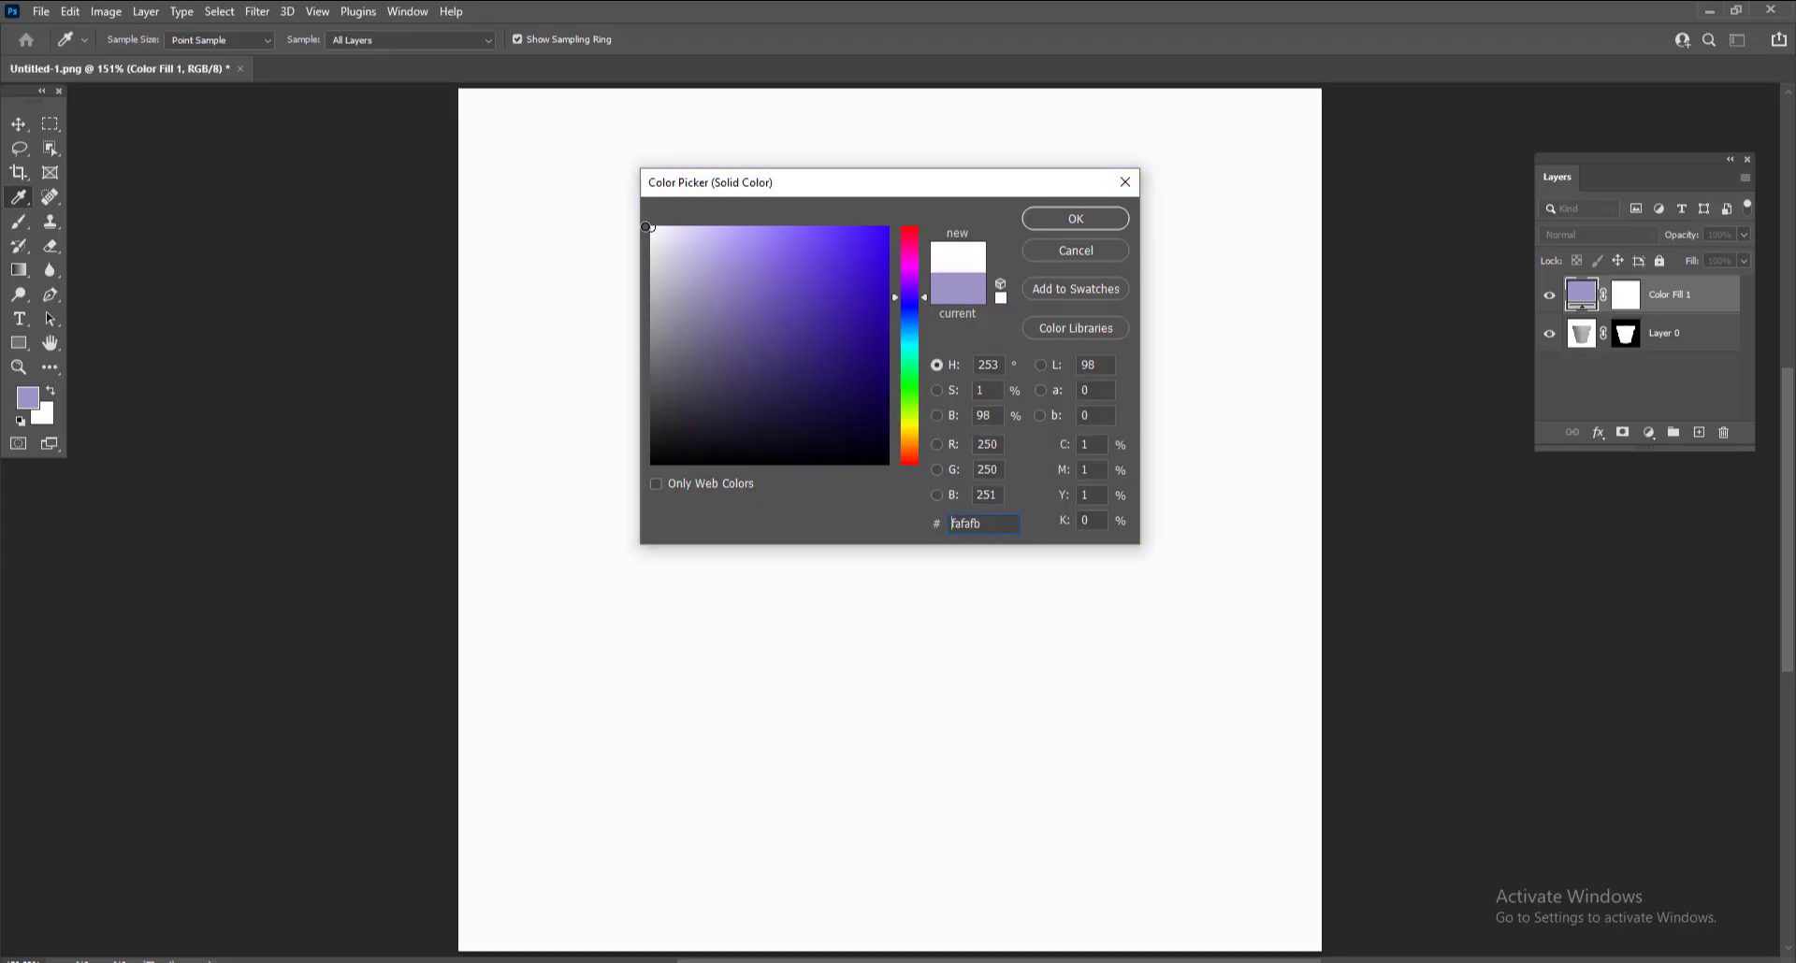
drag(646, 227, 631, 215)
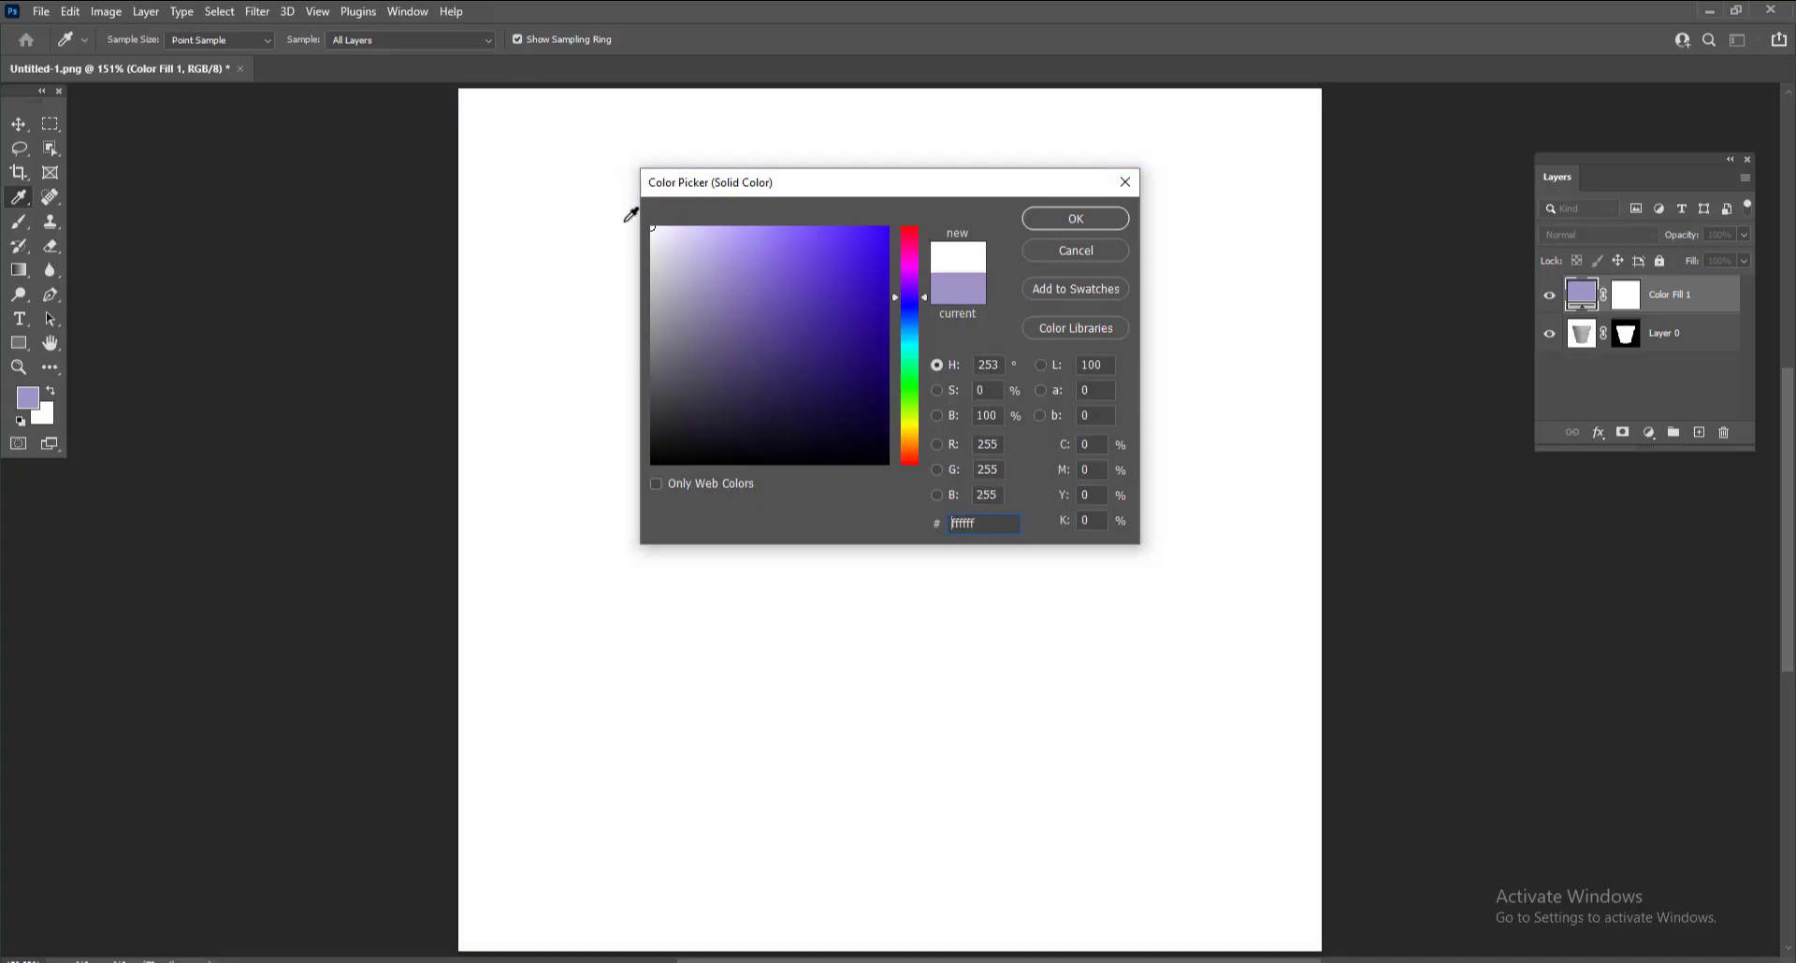
click(1073, 219)
drag(1705, 309, 1705, 359)
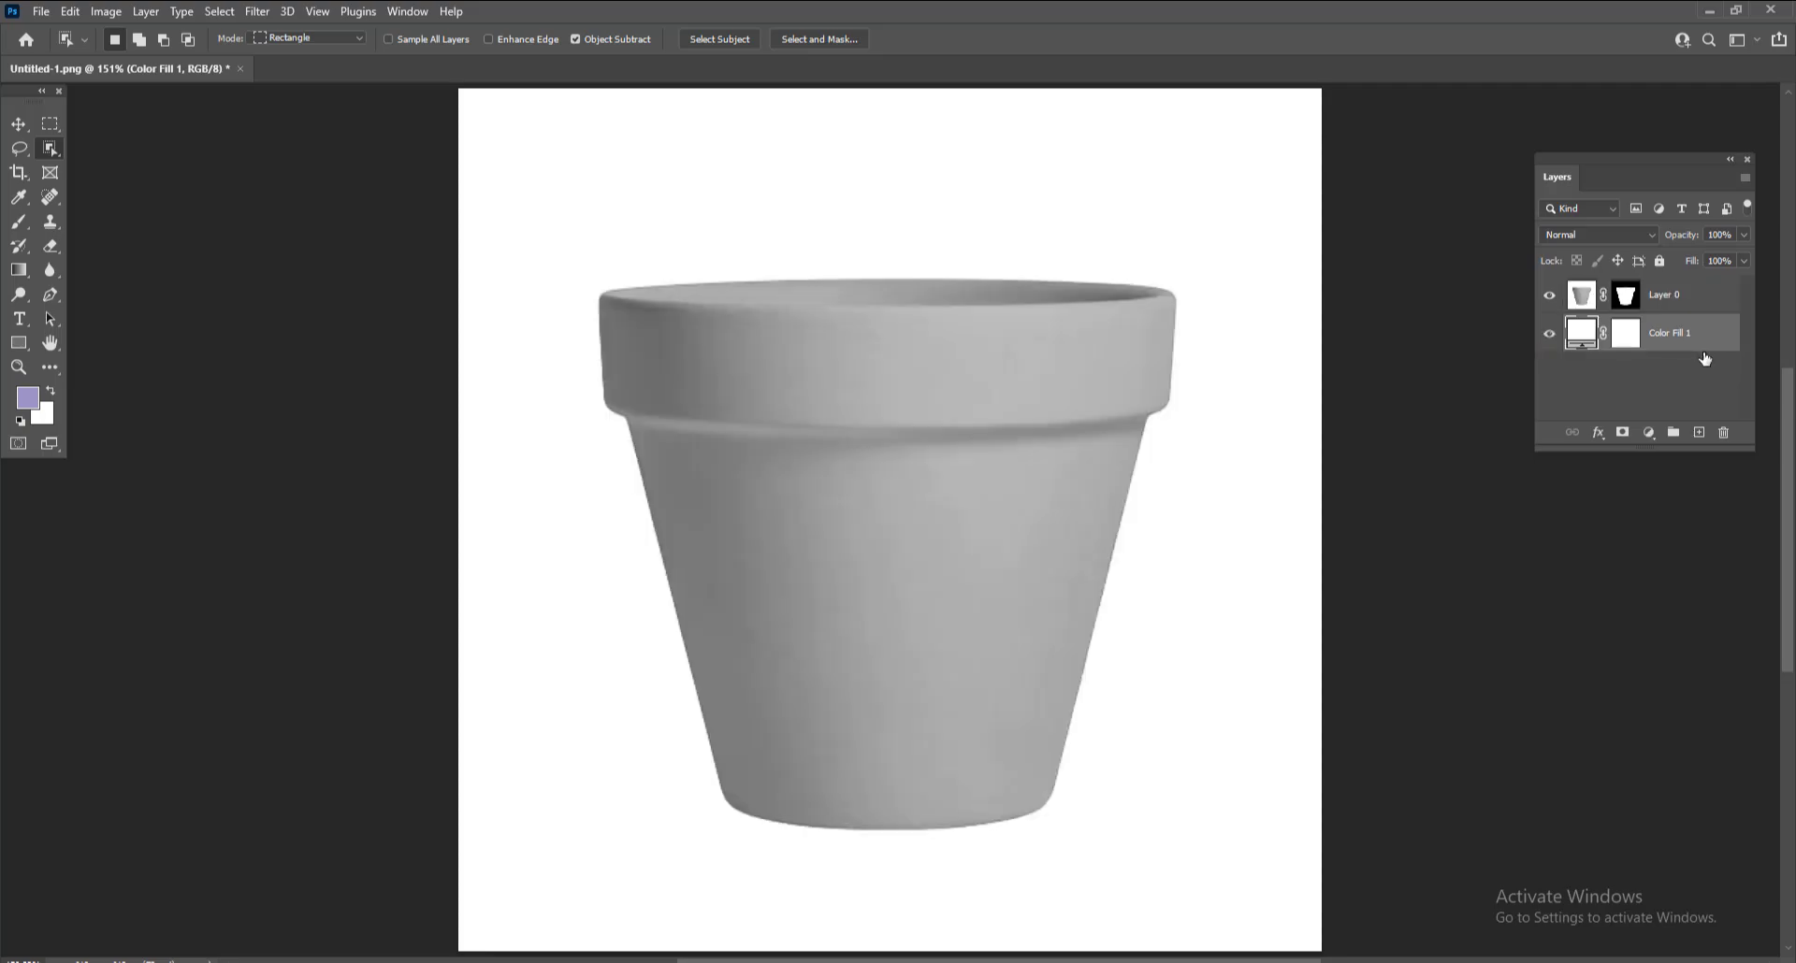
- Apply a Drop Shadow effect to the pot layer with the Multiply blend mode and 80% opacity
click(1692, 306)
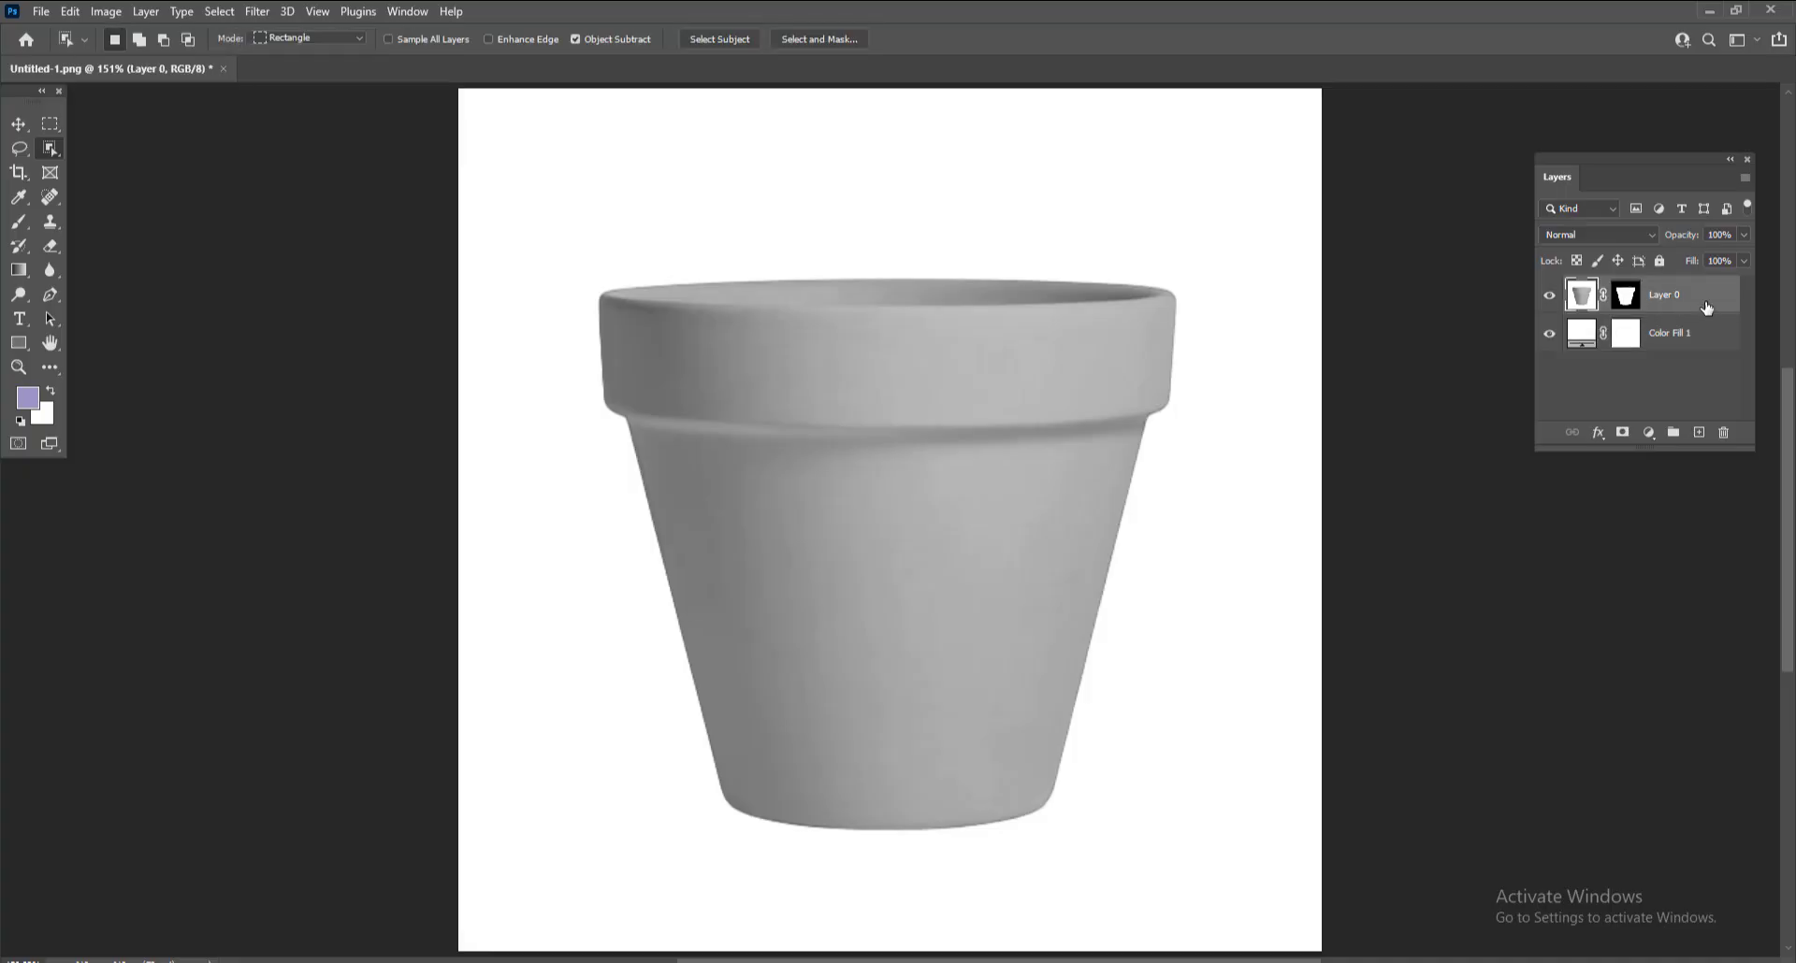
click(1598, 432)
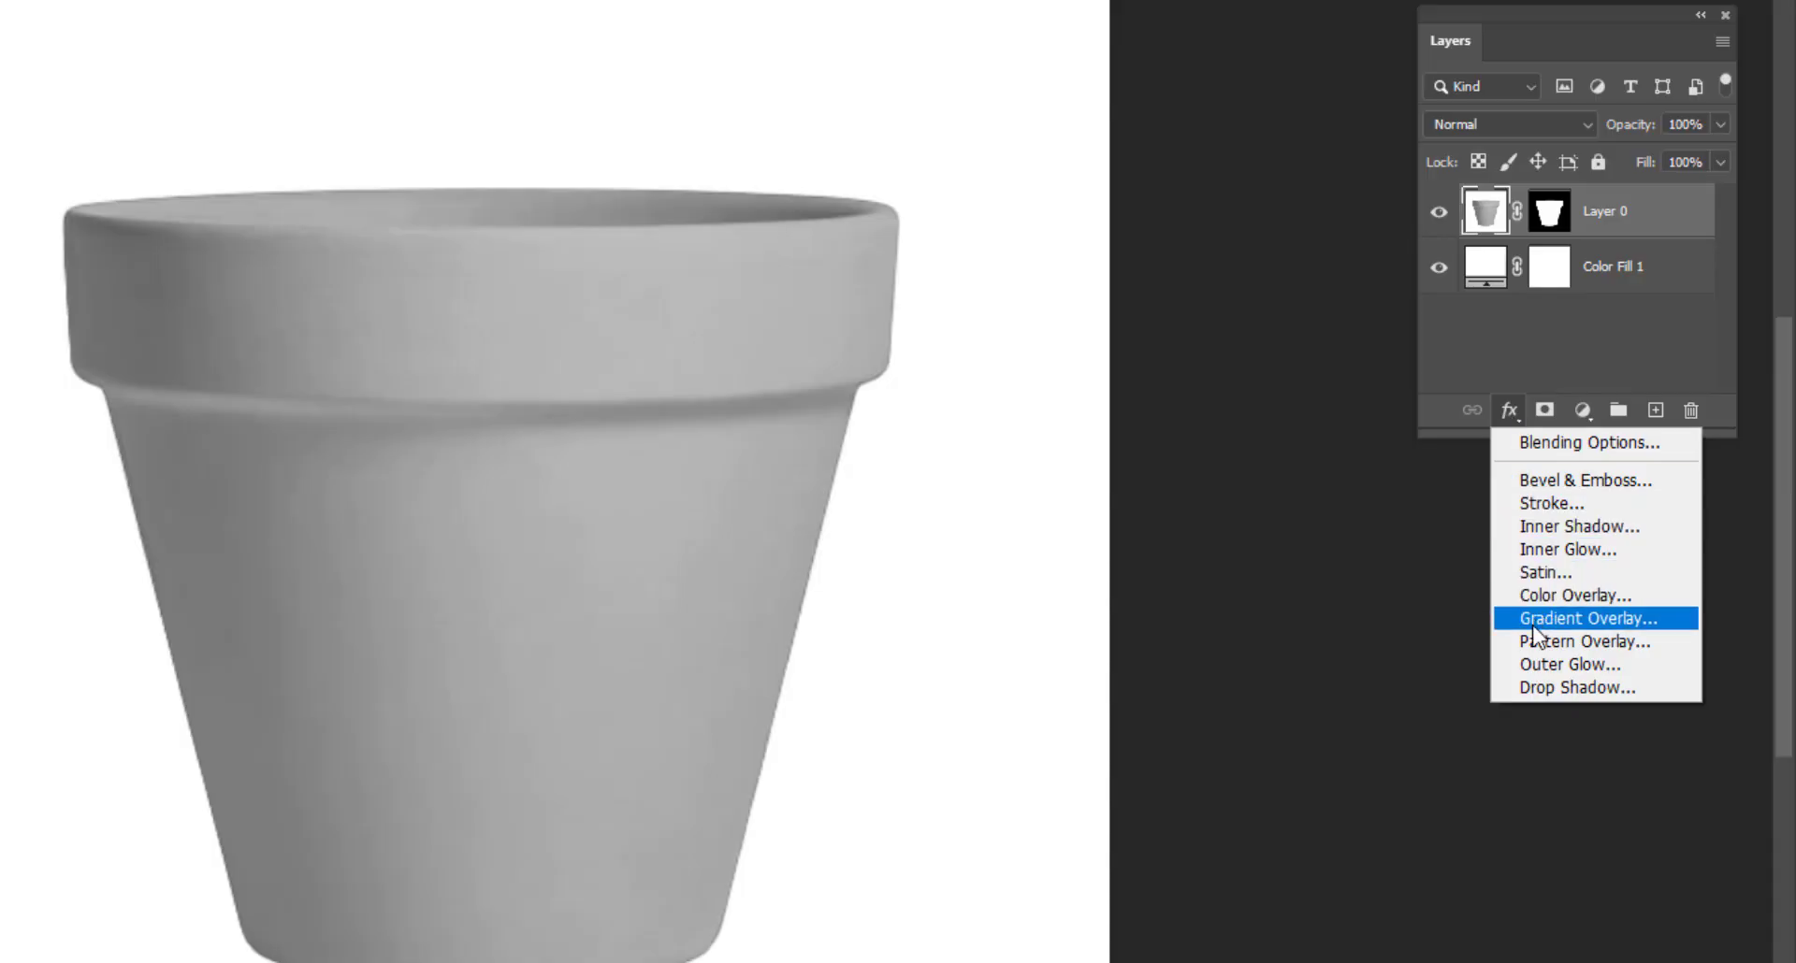
click(1547, 685)
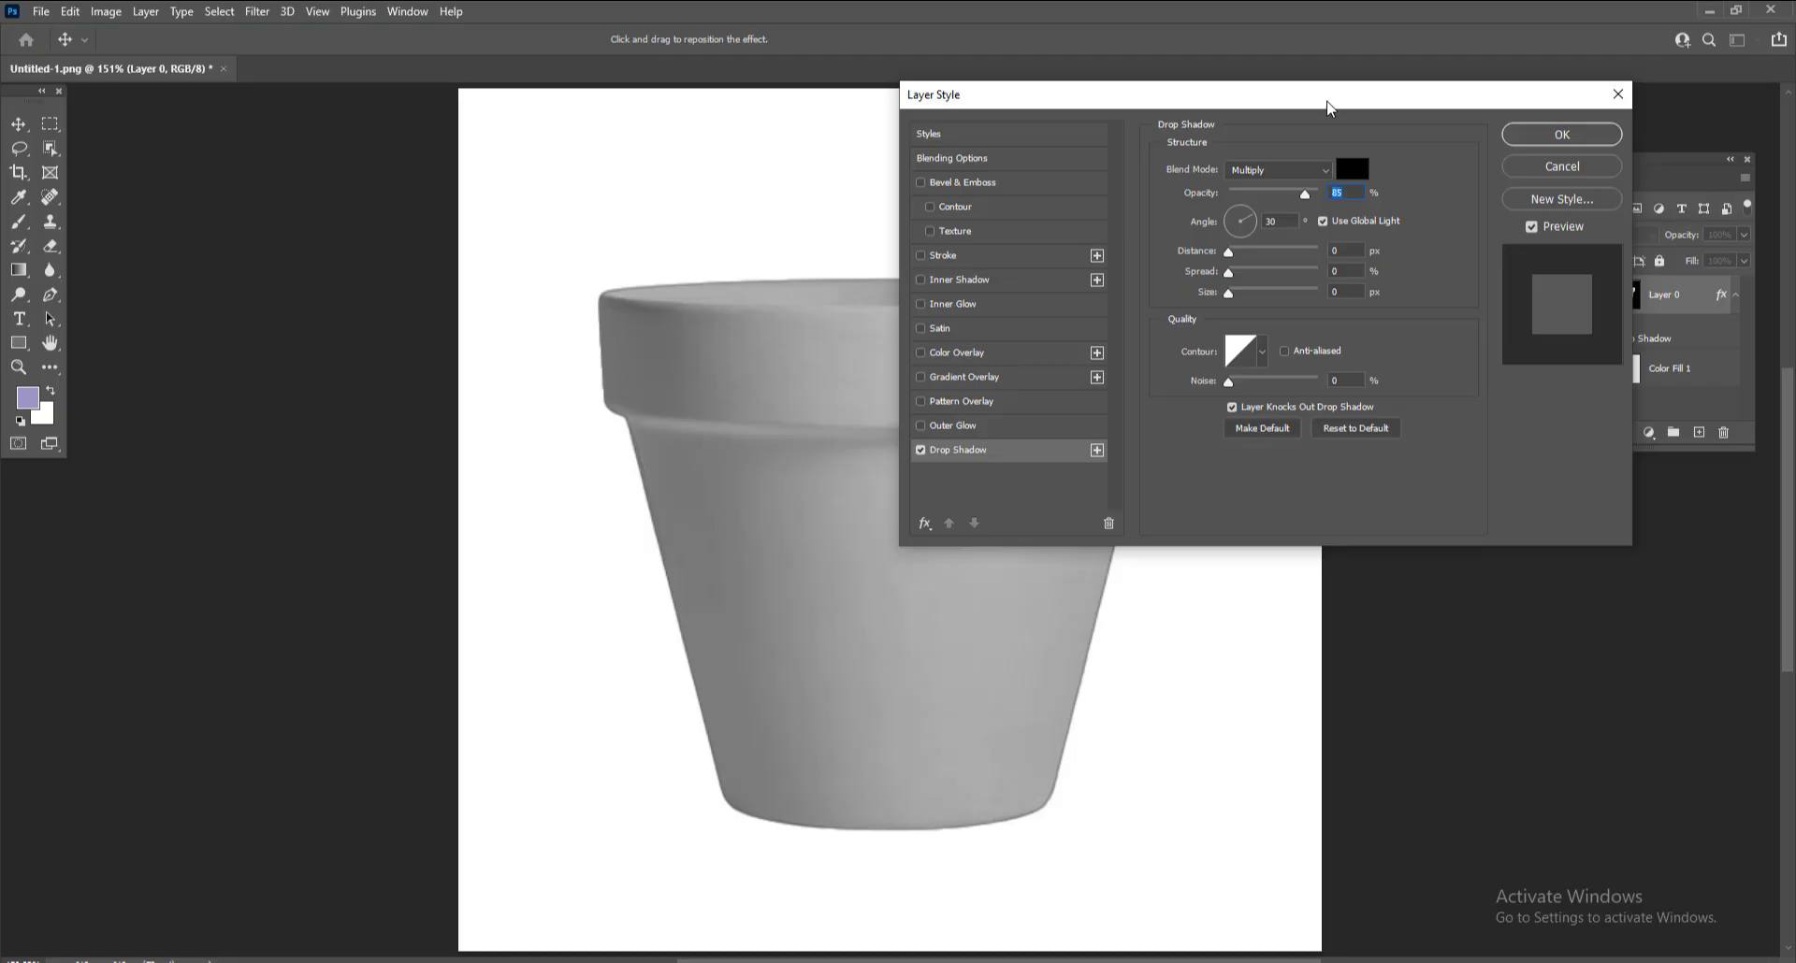
drag(1328, 103, 614, 97)
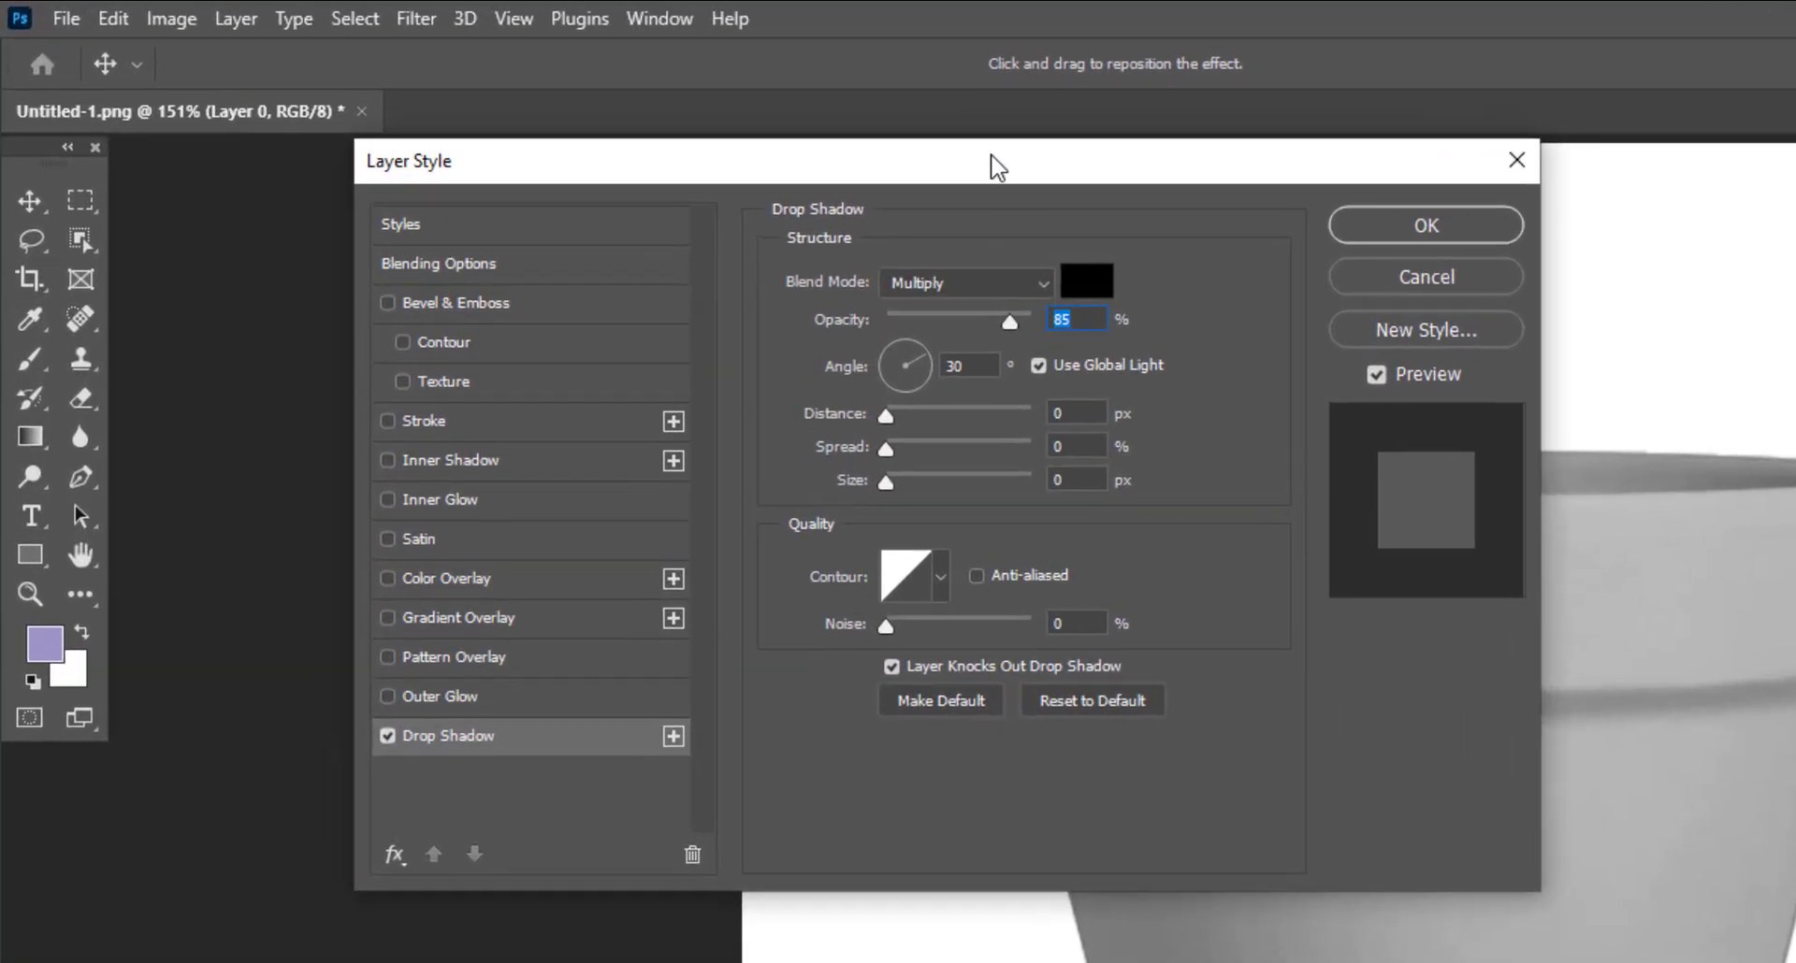
click(579, 740)
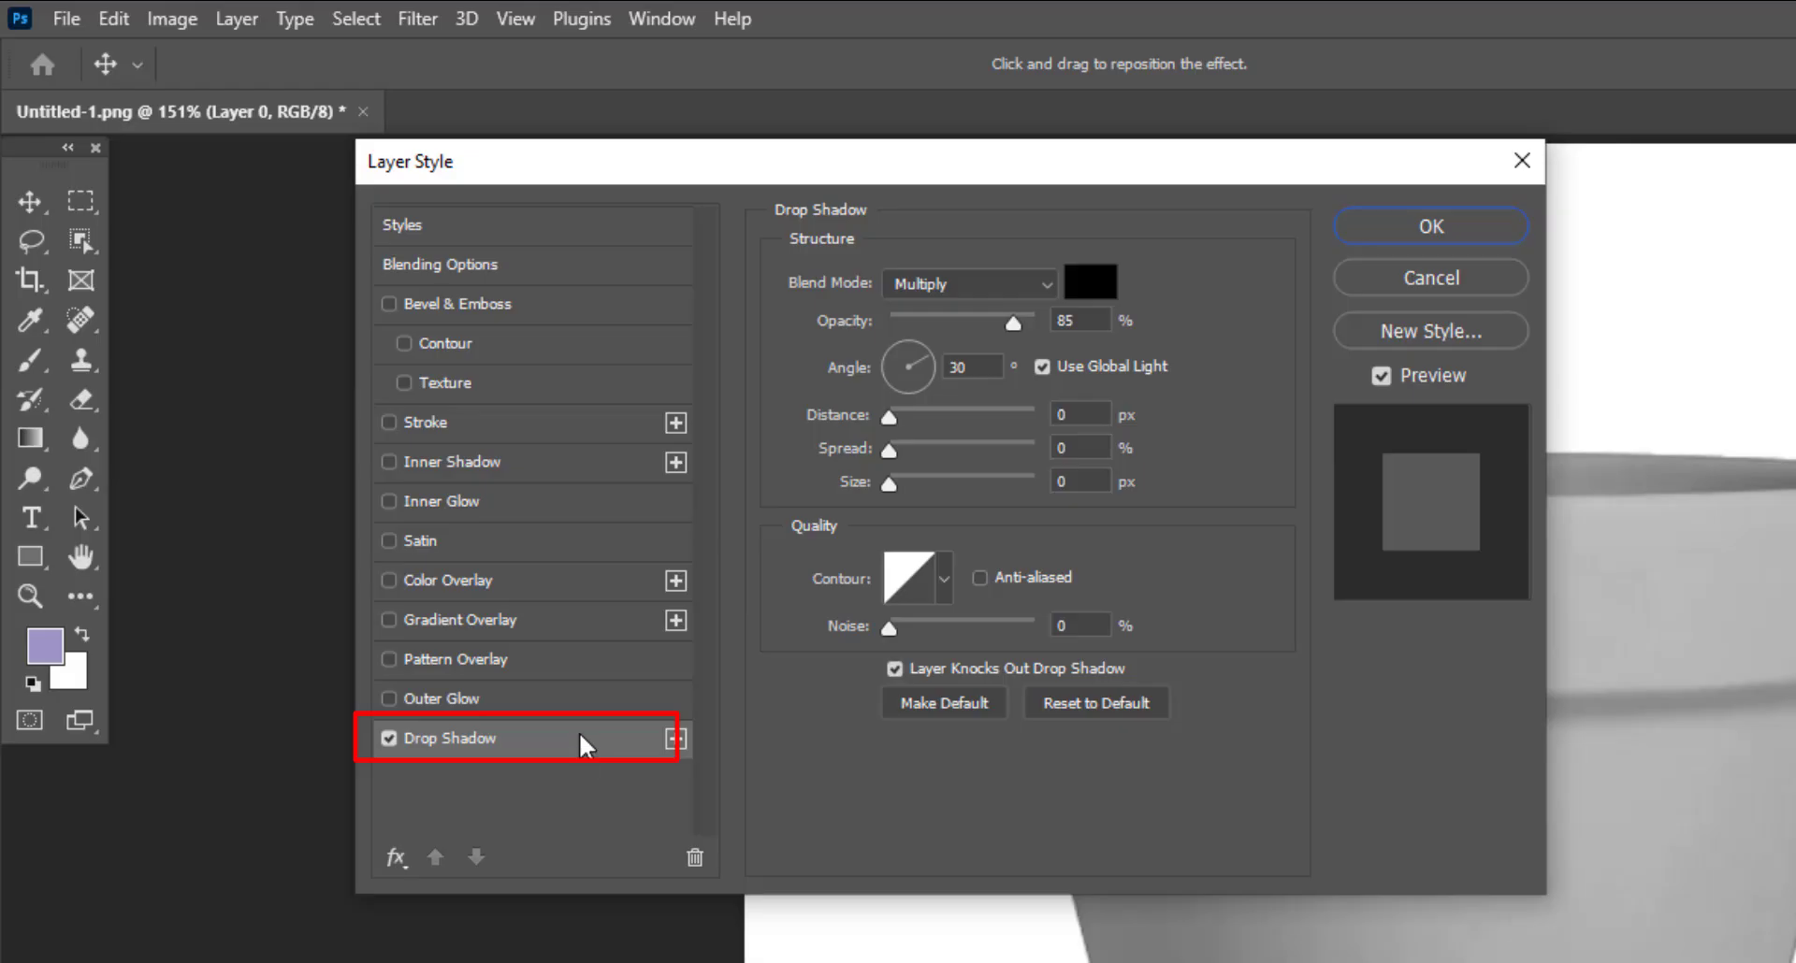
click(970, 289)
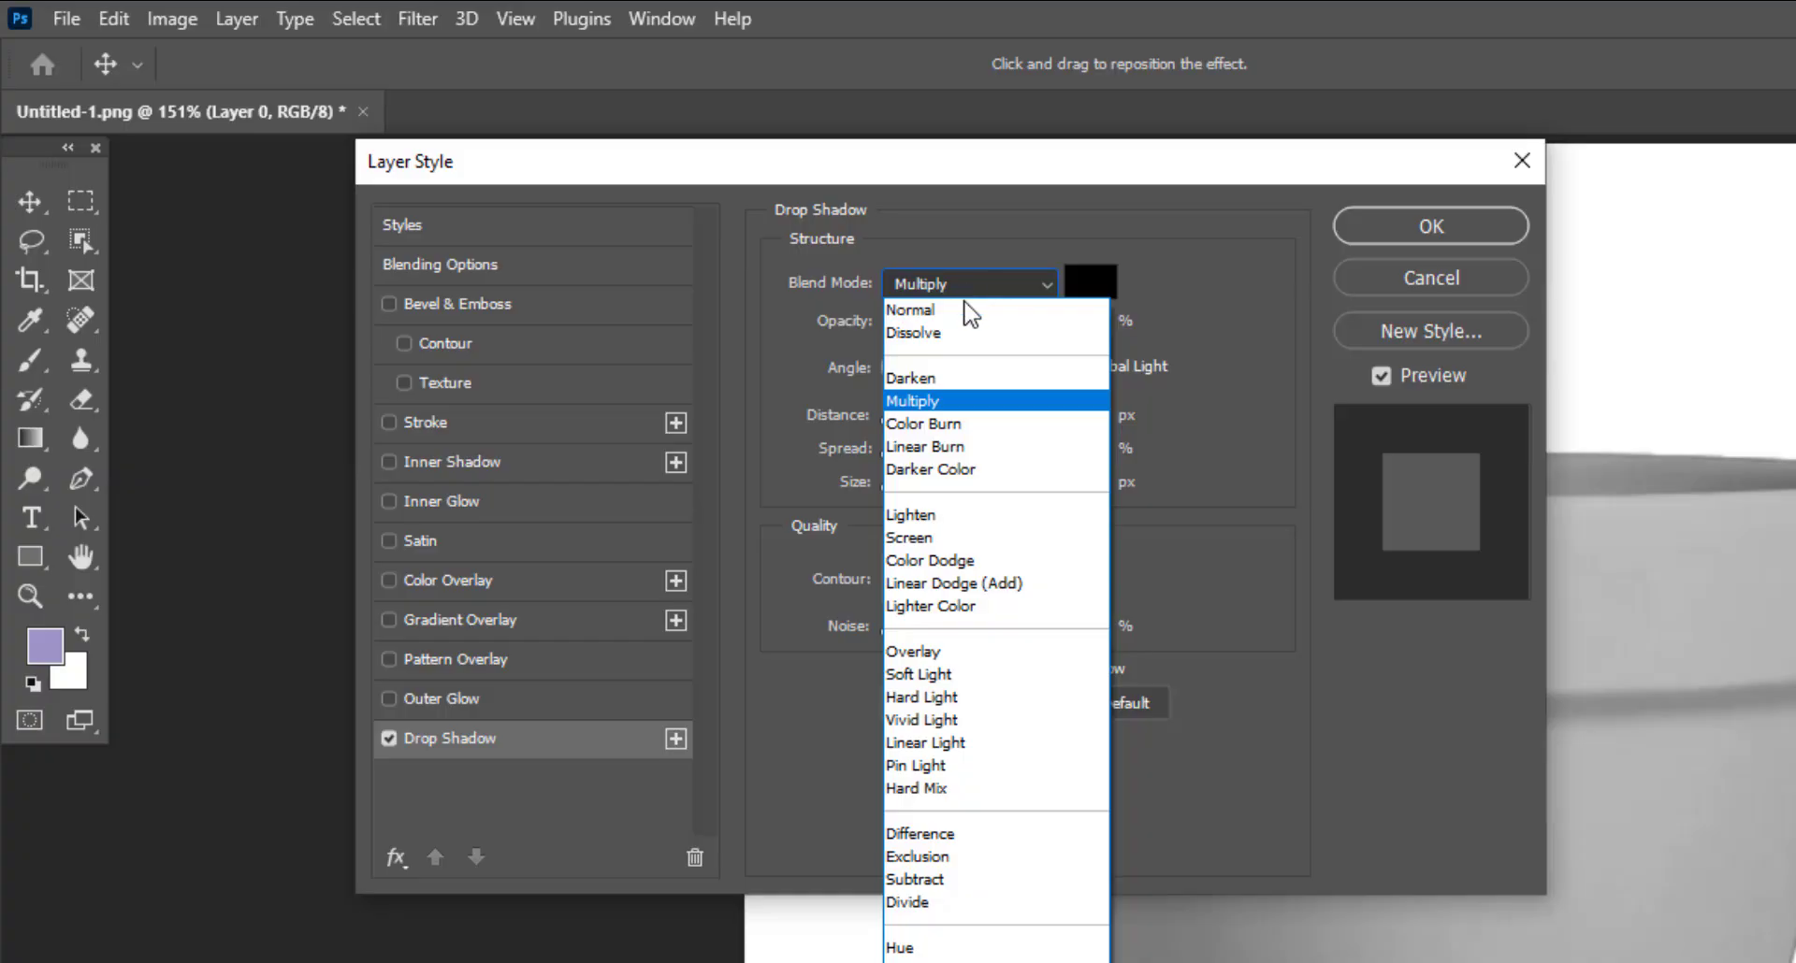
click(926, 402)
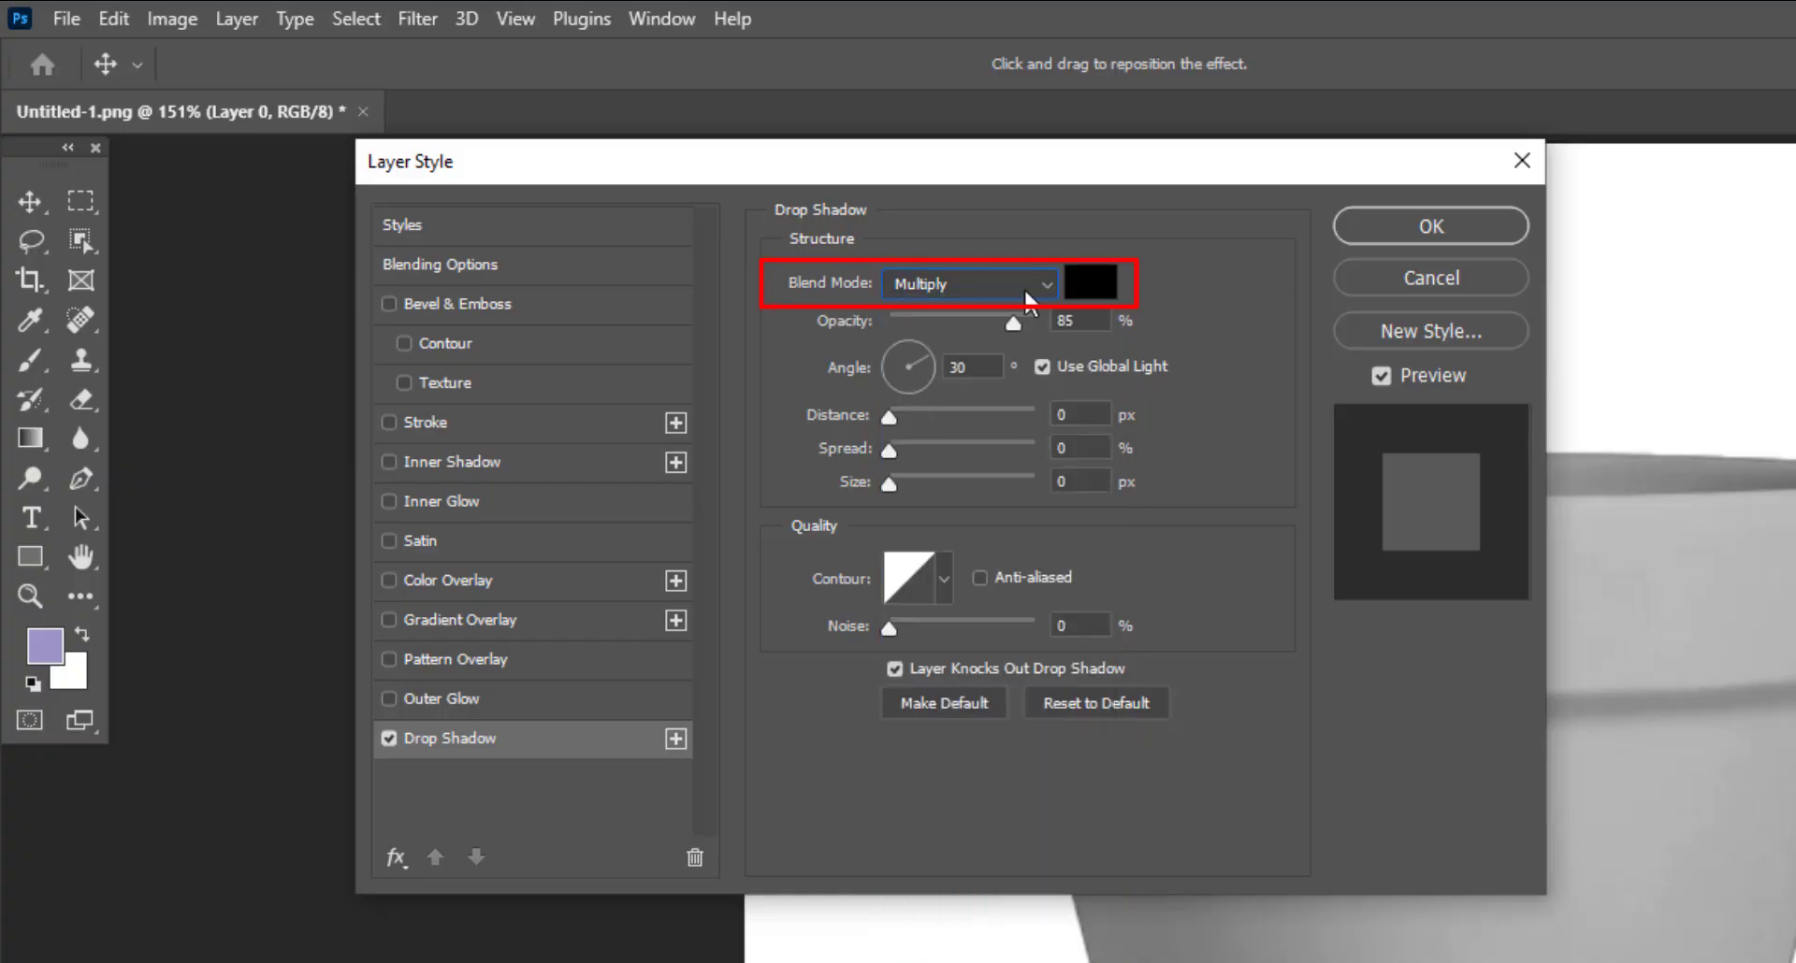
mouse_move(1013, 324)
mouse_down()
mouse_move(948, 317)
mouse_move(1038, 351)
mouse_move(1040, 329)
mouse_move(1000, 342)
mouse_up()
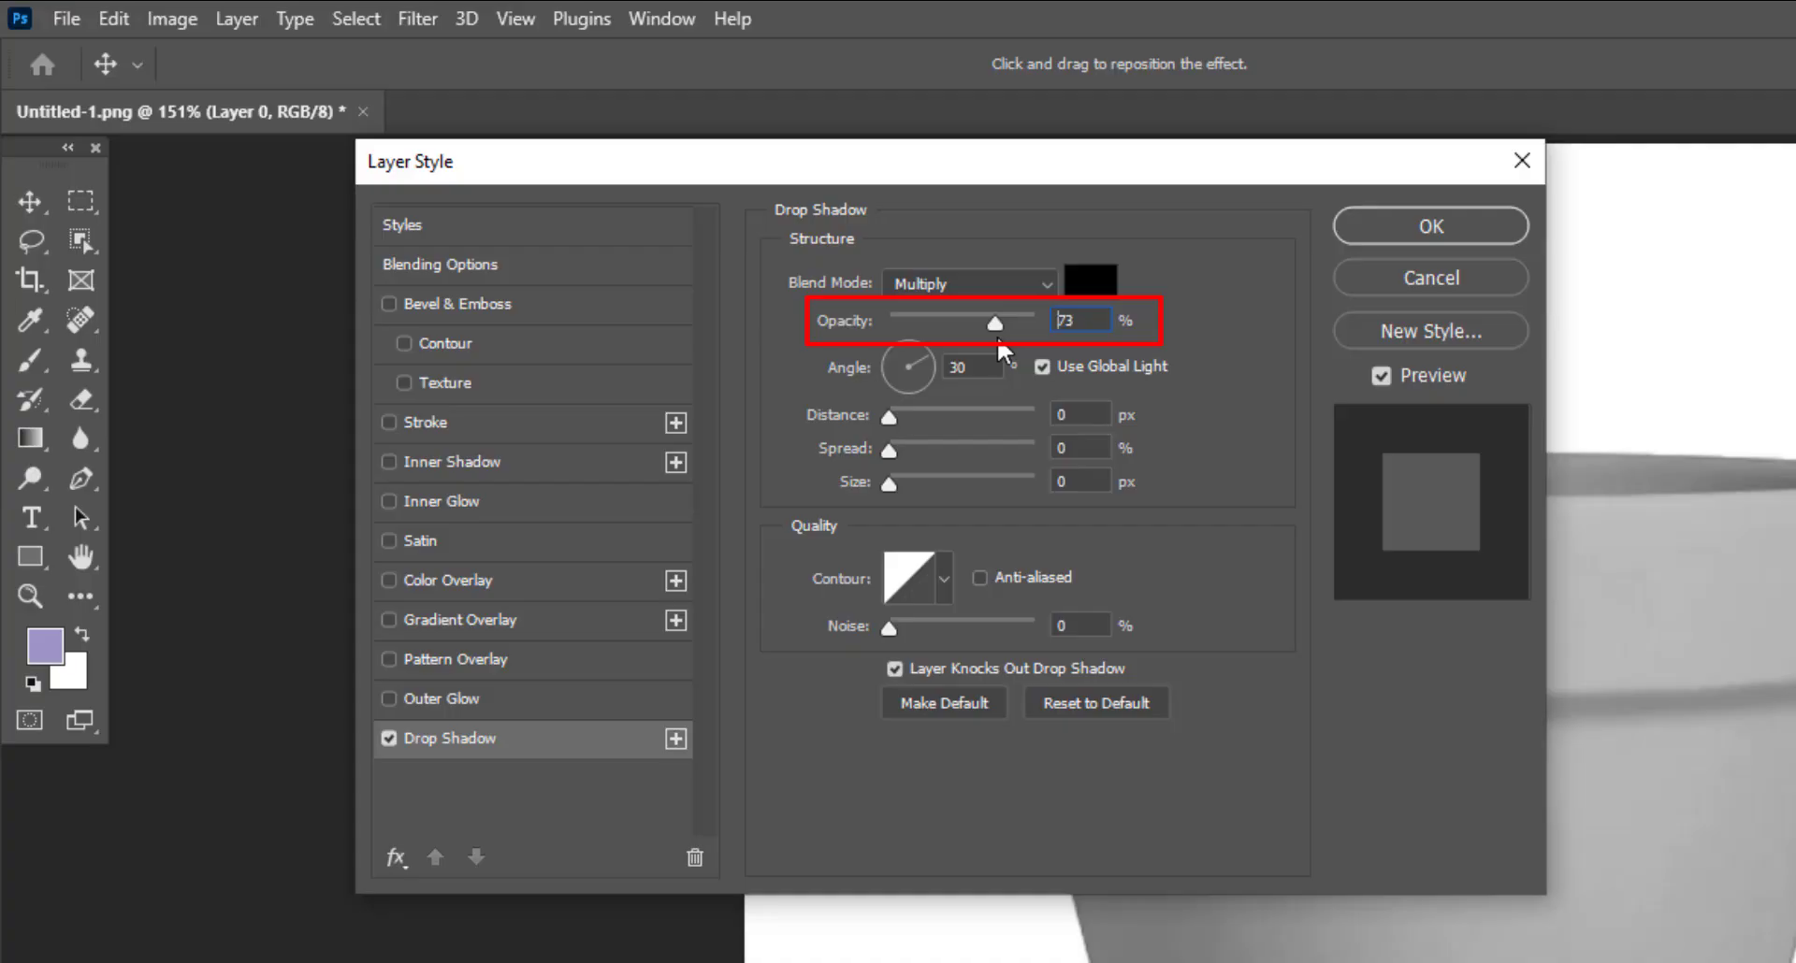
drag(1005, 322, 1007, 321)
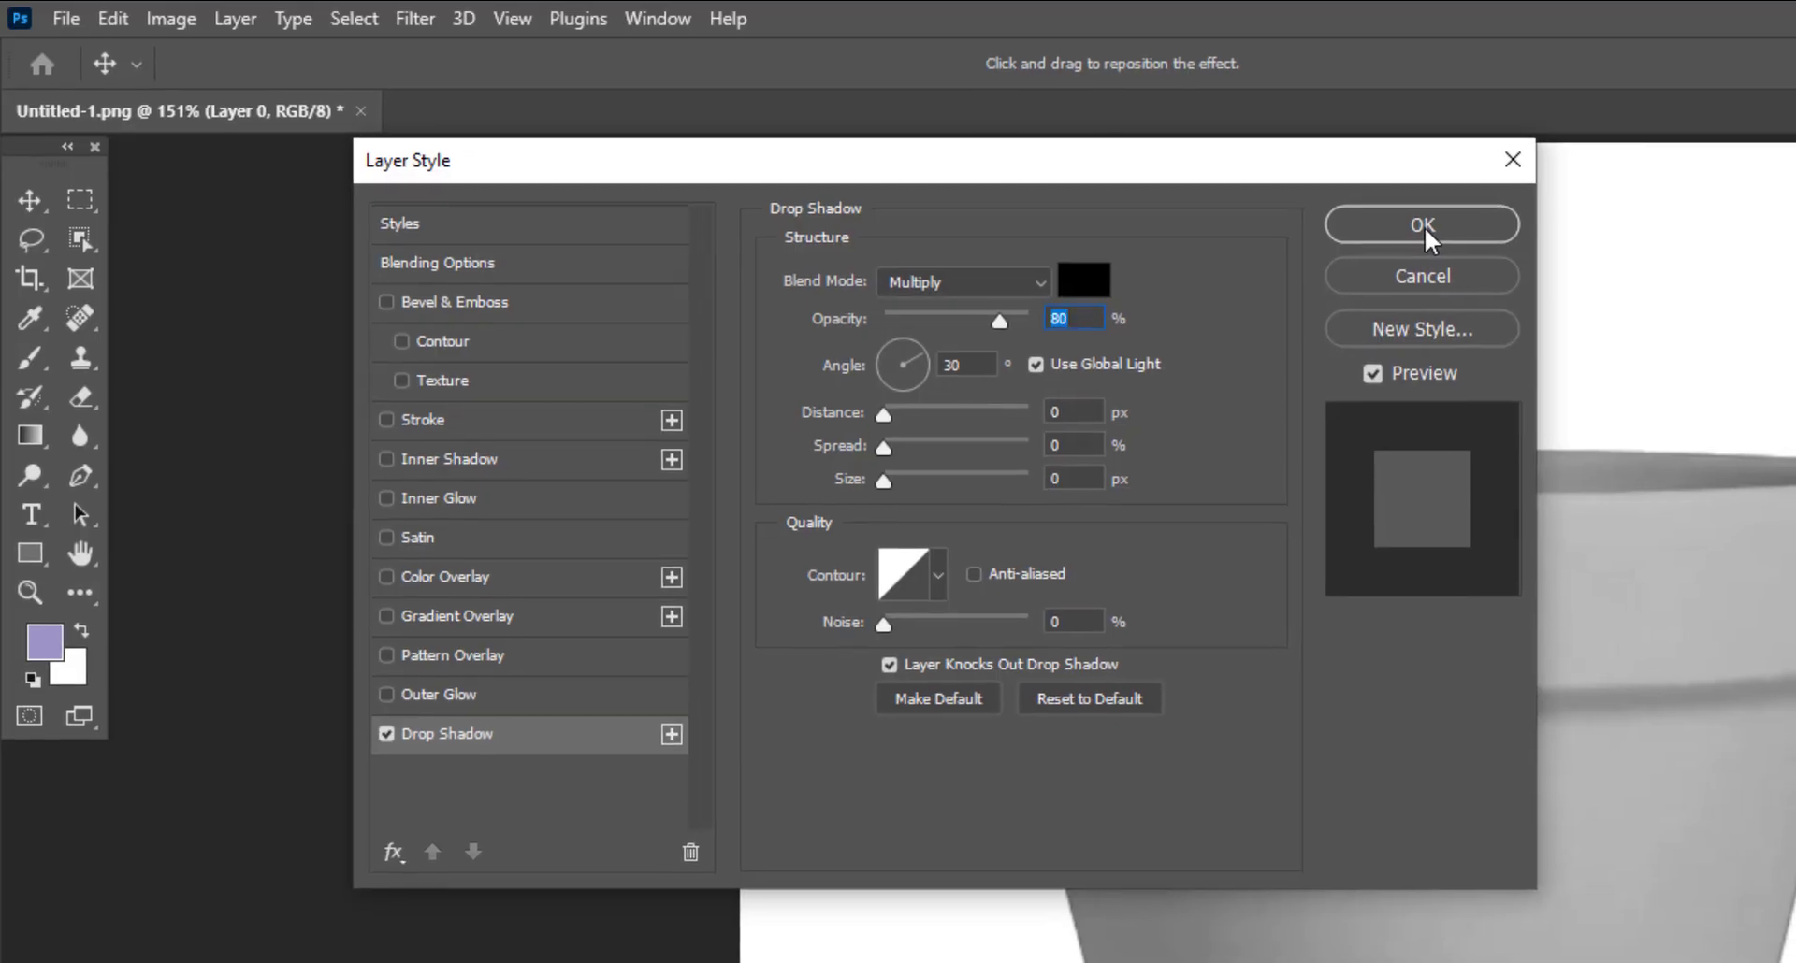
click(1431, 227)
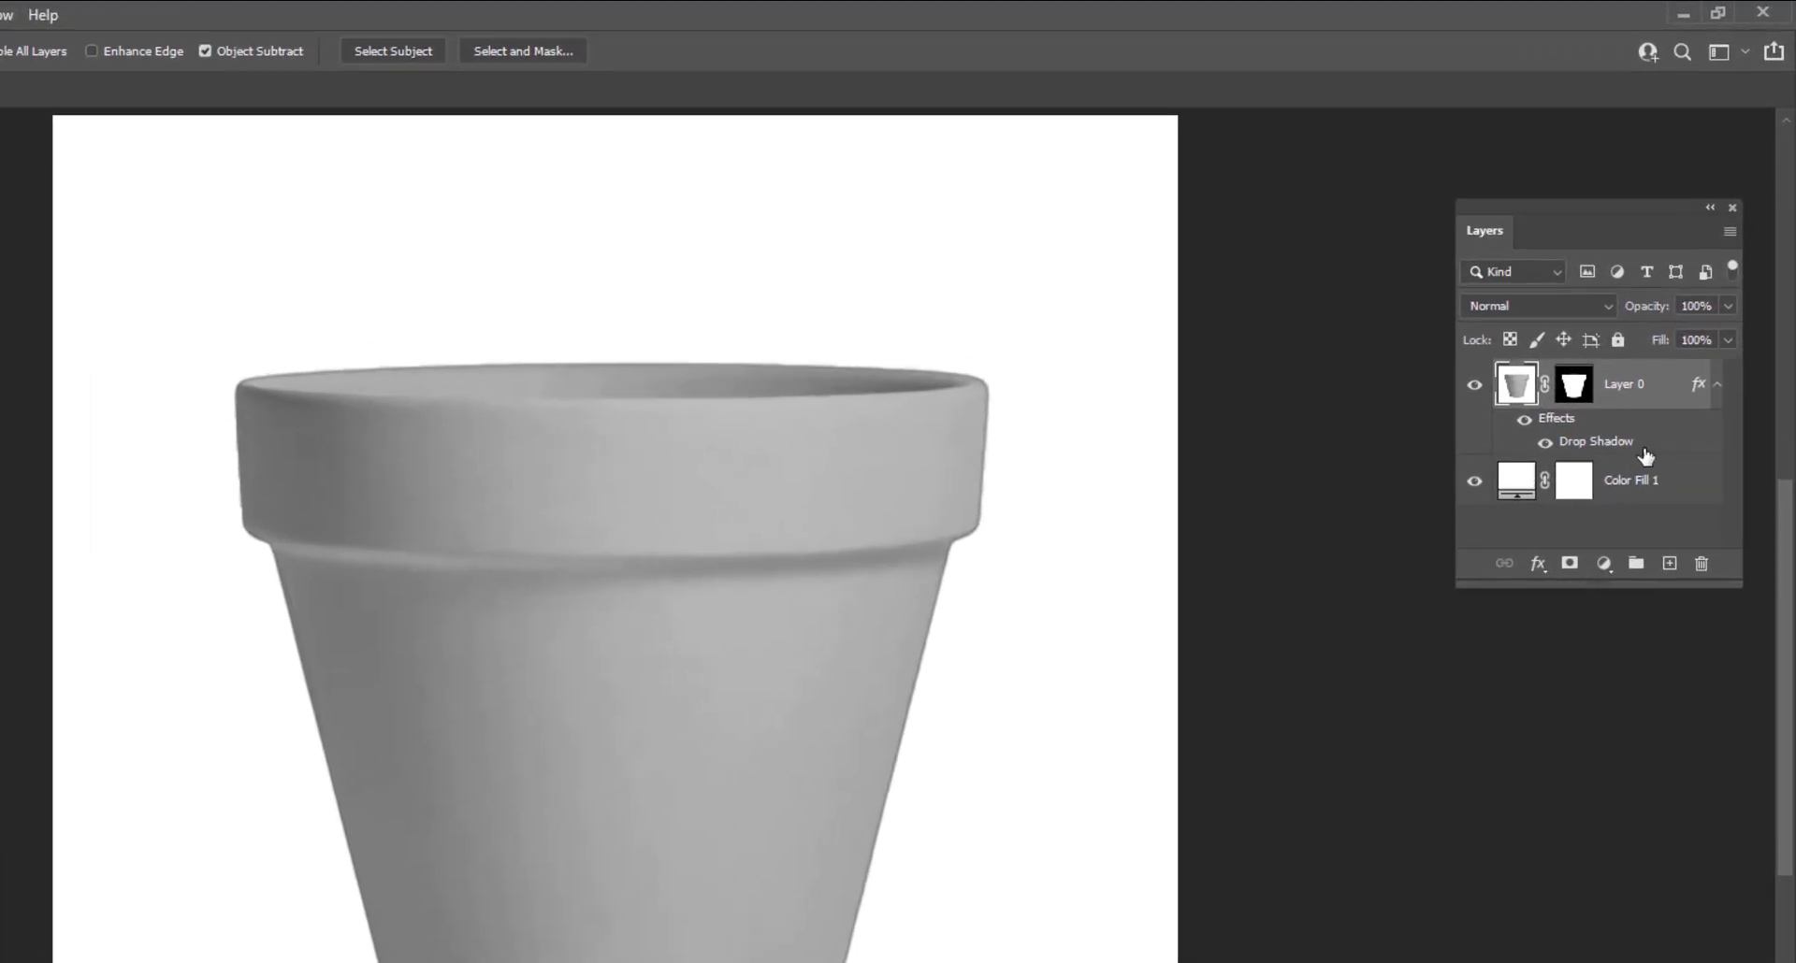
- Split the pot's drop shadow effect into its own layer, then hide and show the pot layer to check the shadow
right_click(1682, 341)
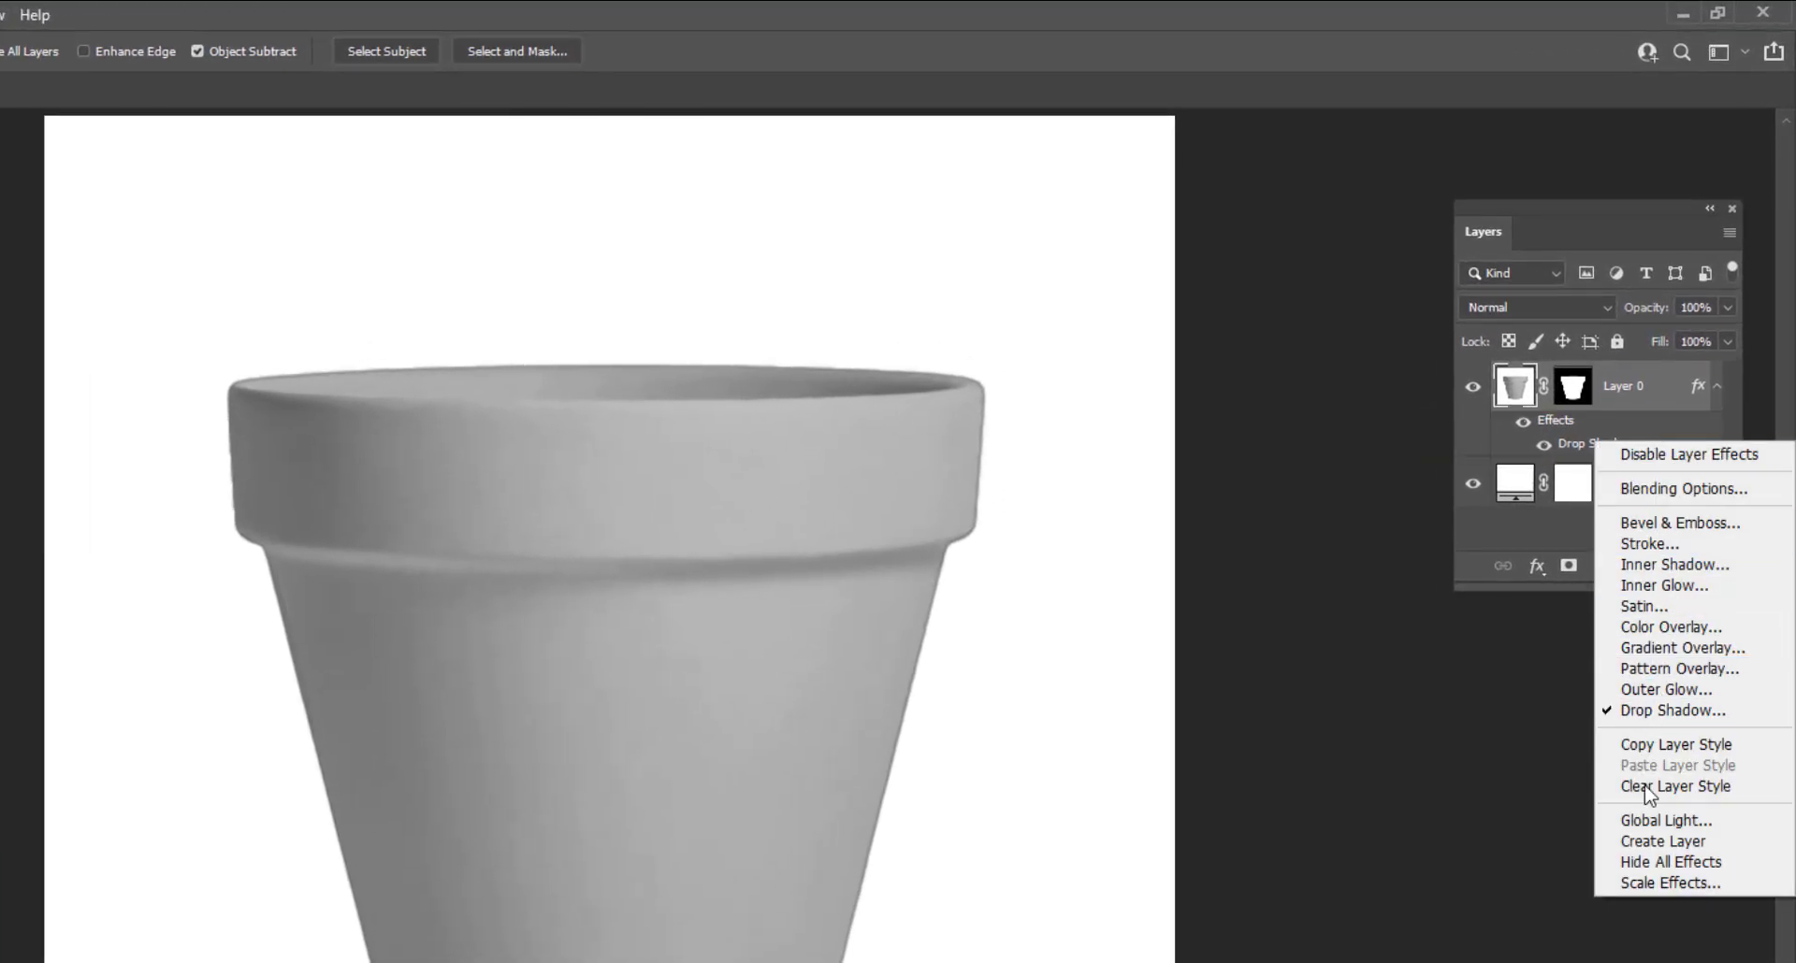
click(1664, 840)
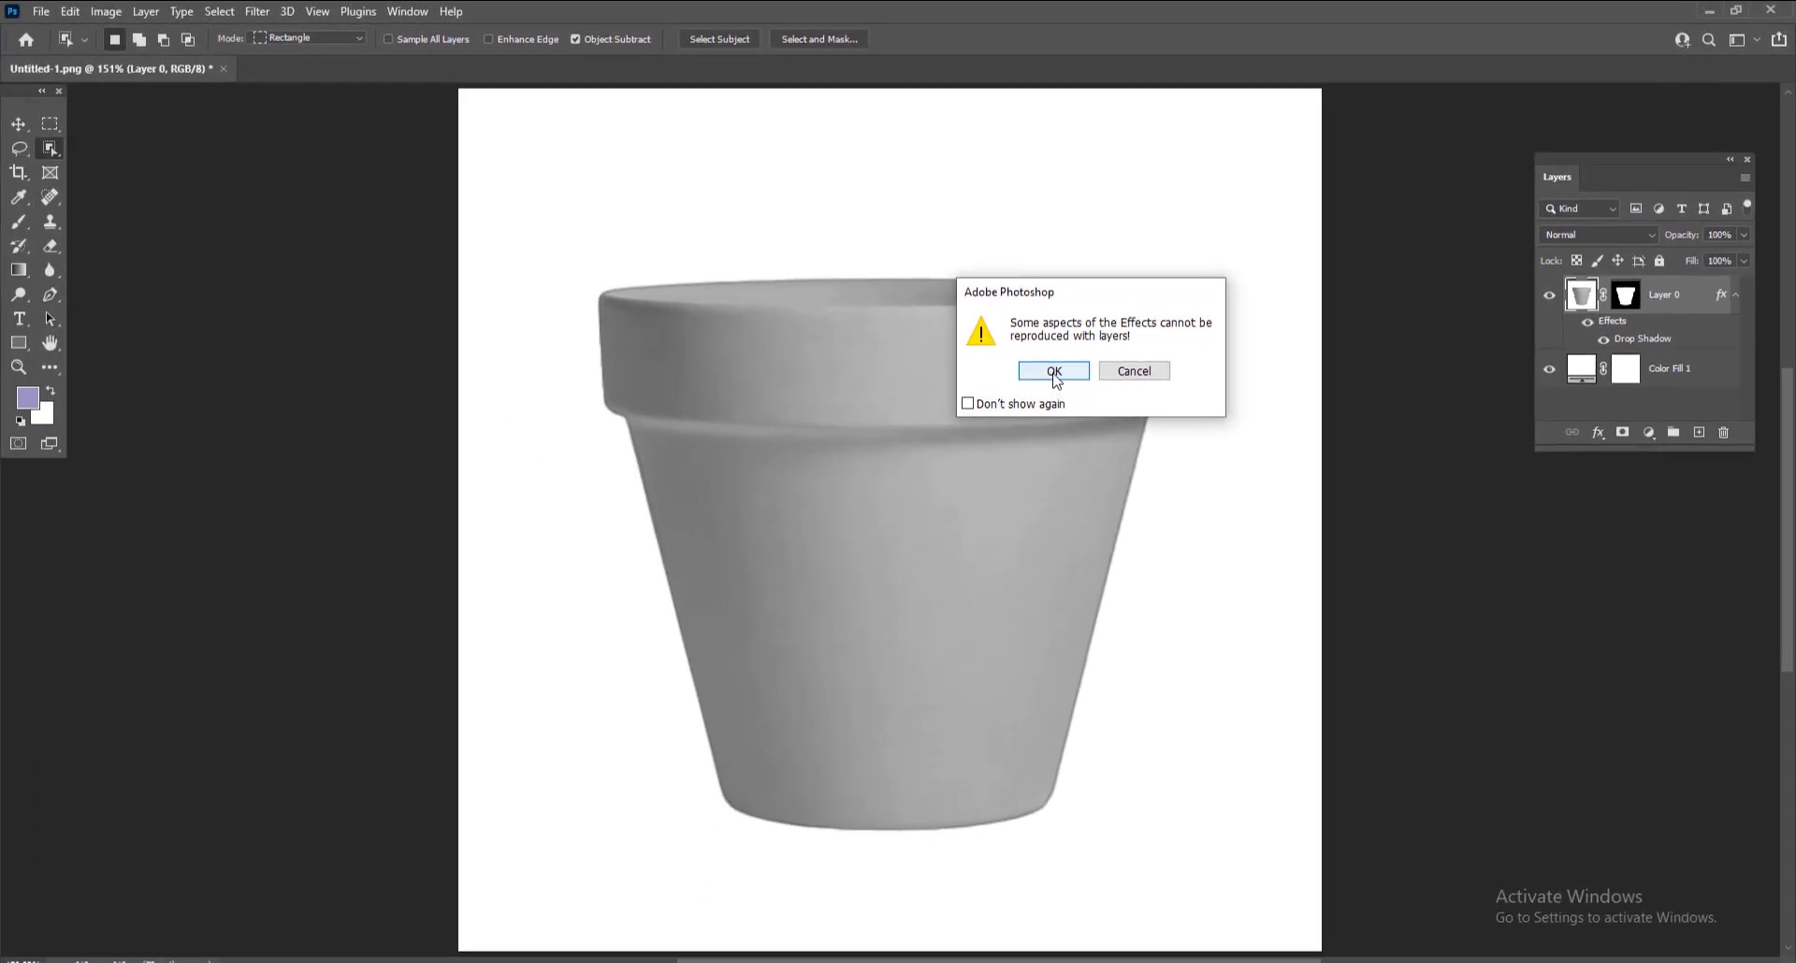
click(1054, 371)
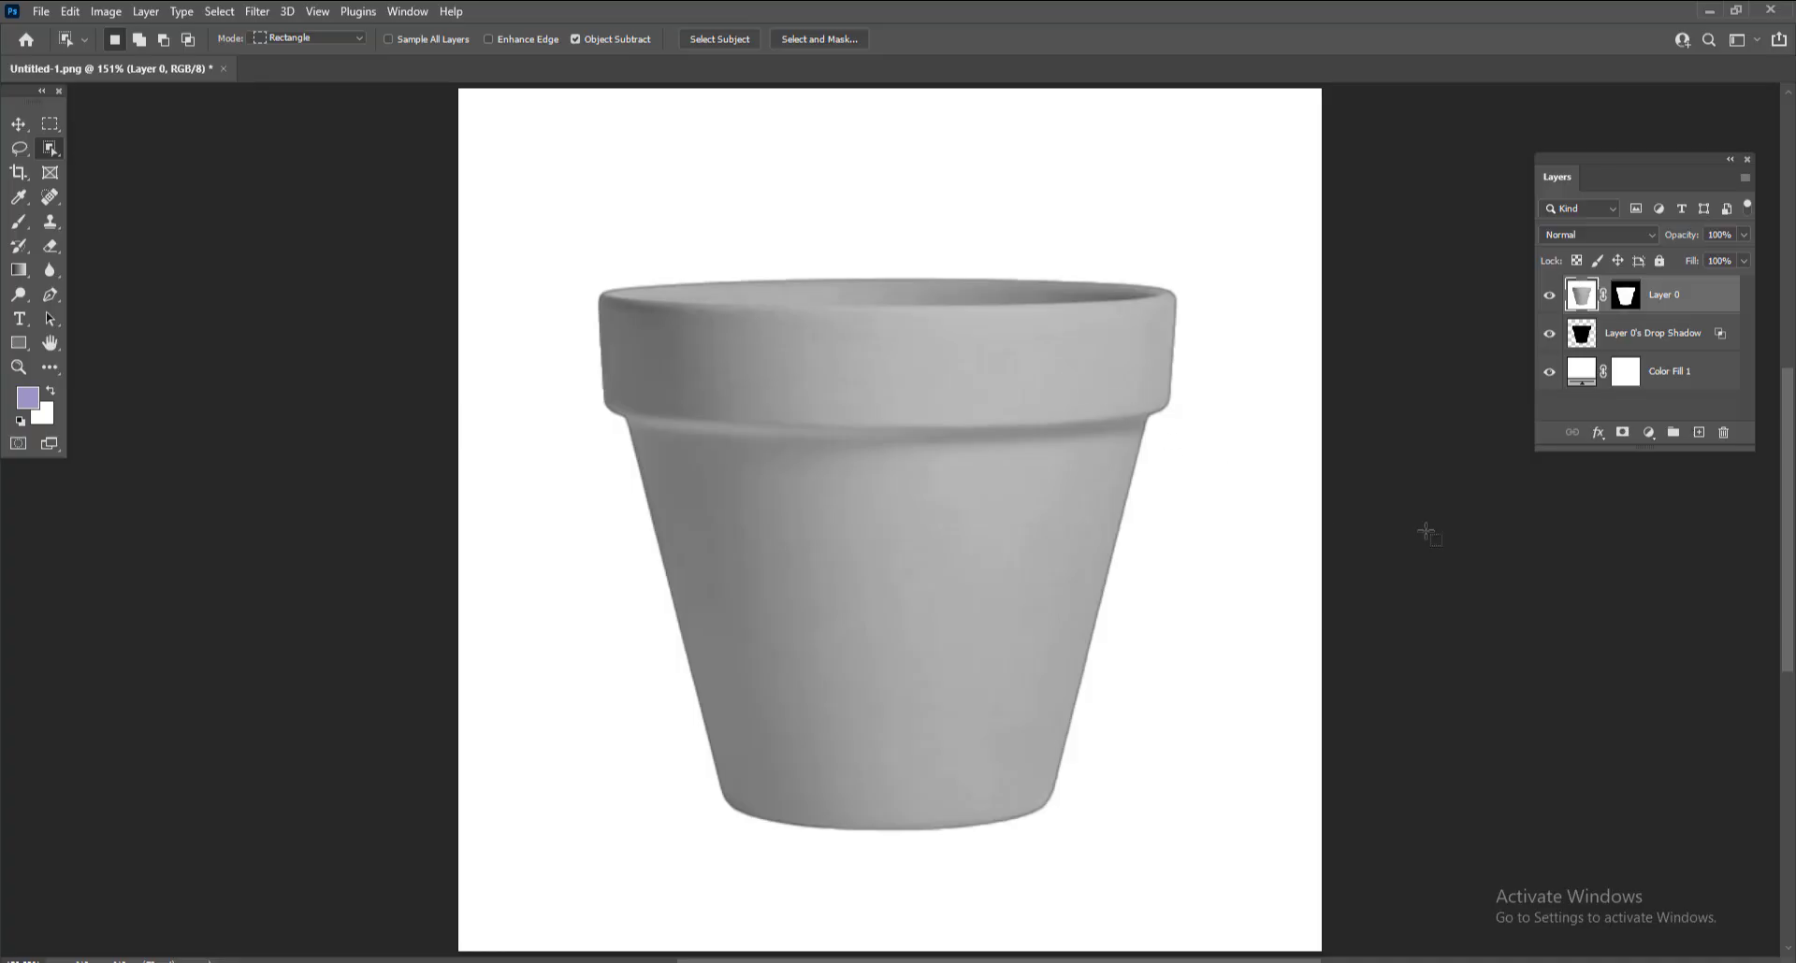
click(1548, 297)
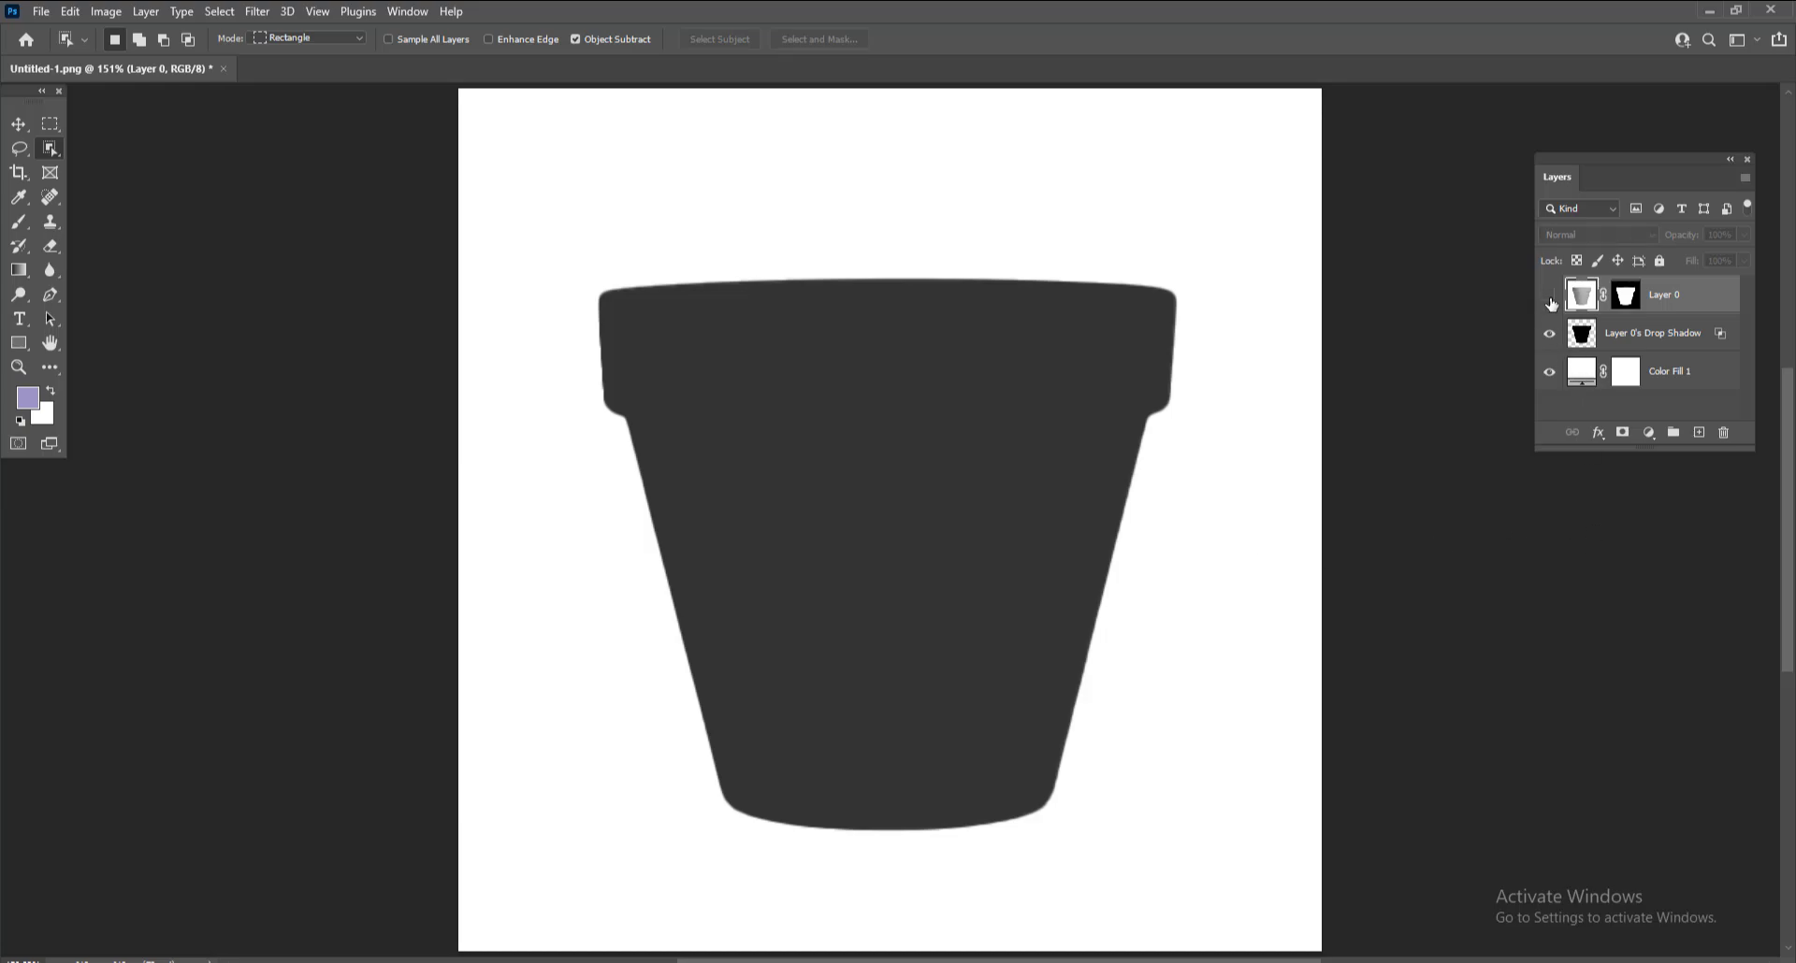
click(1550, 296)
- Enable Transparency Shapes Layer in the blending options of the separated drop shadow layer
click(1665, 337)
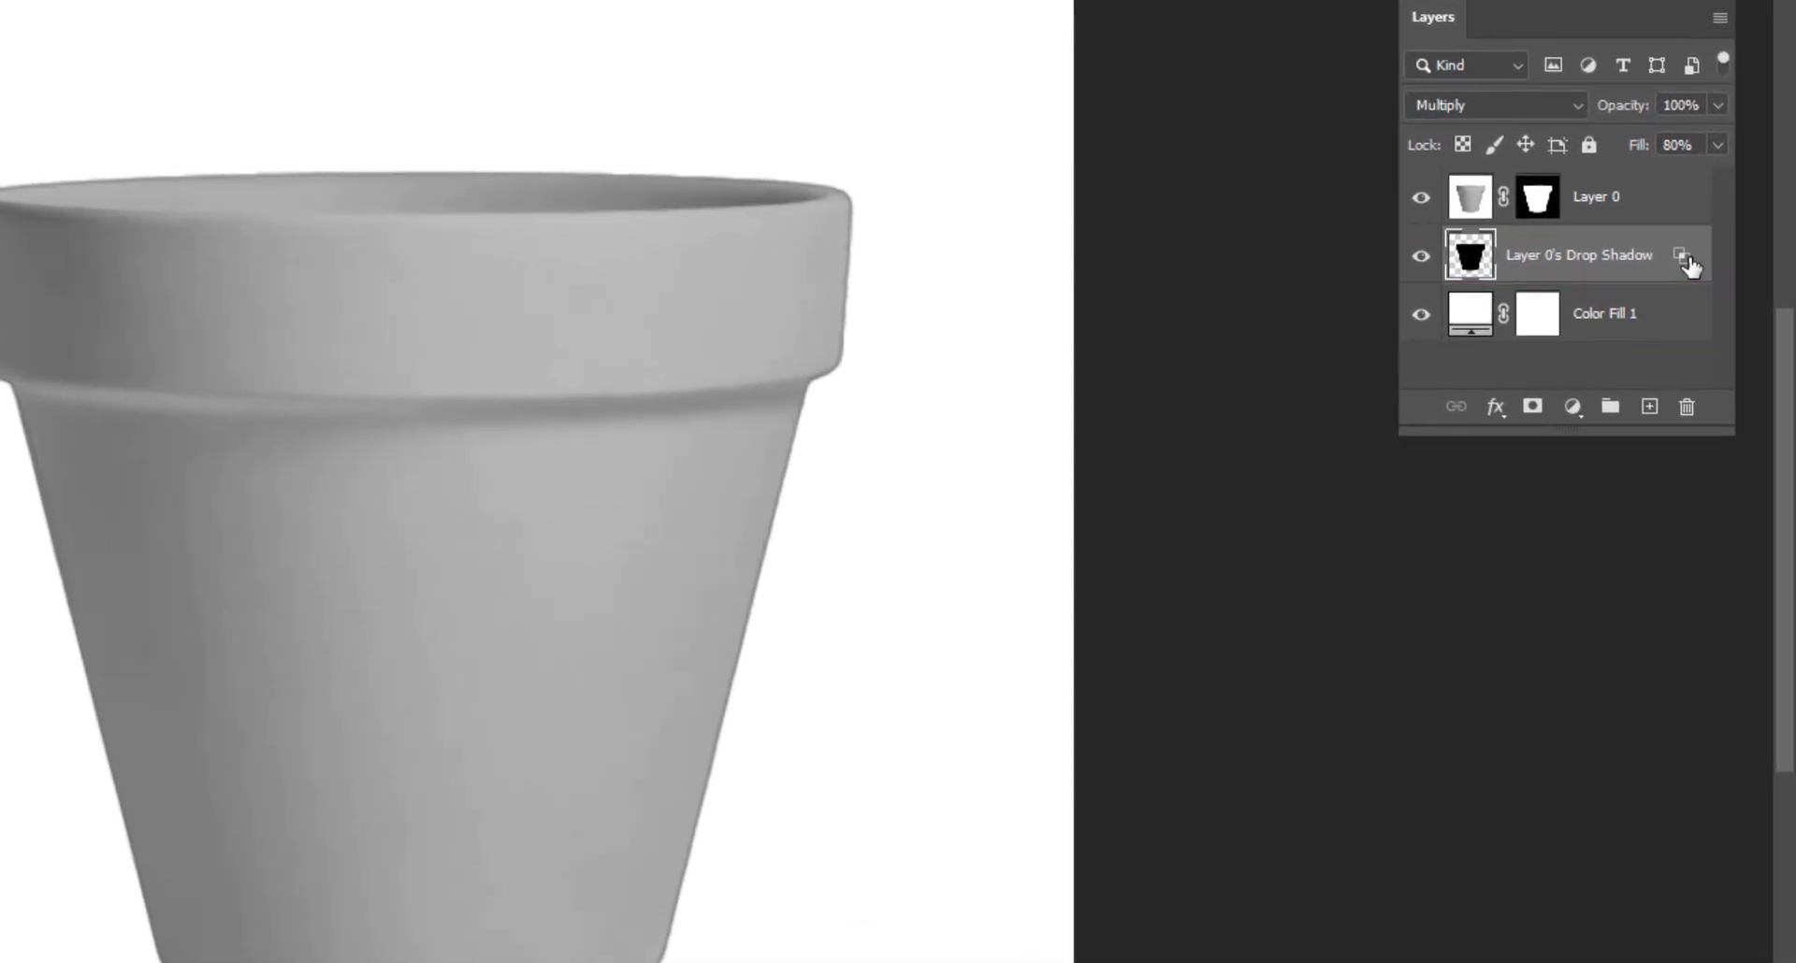
double_click(1687, 266)
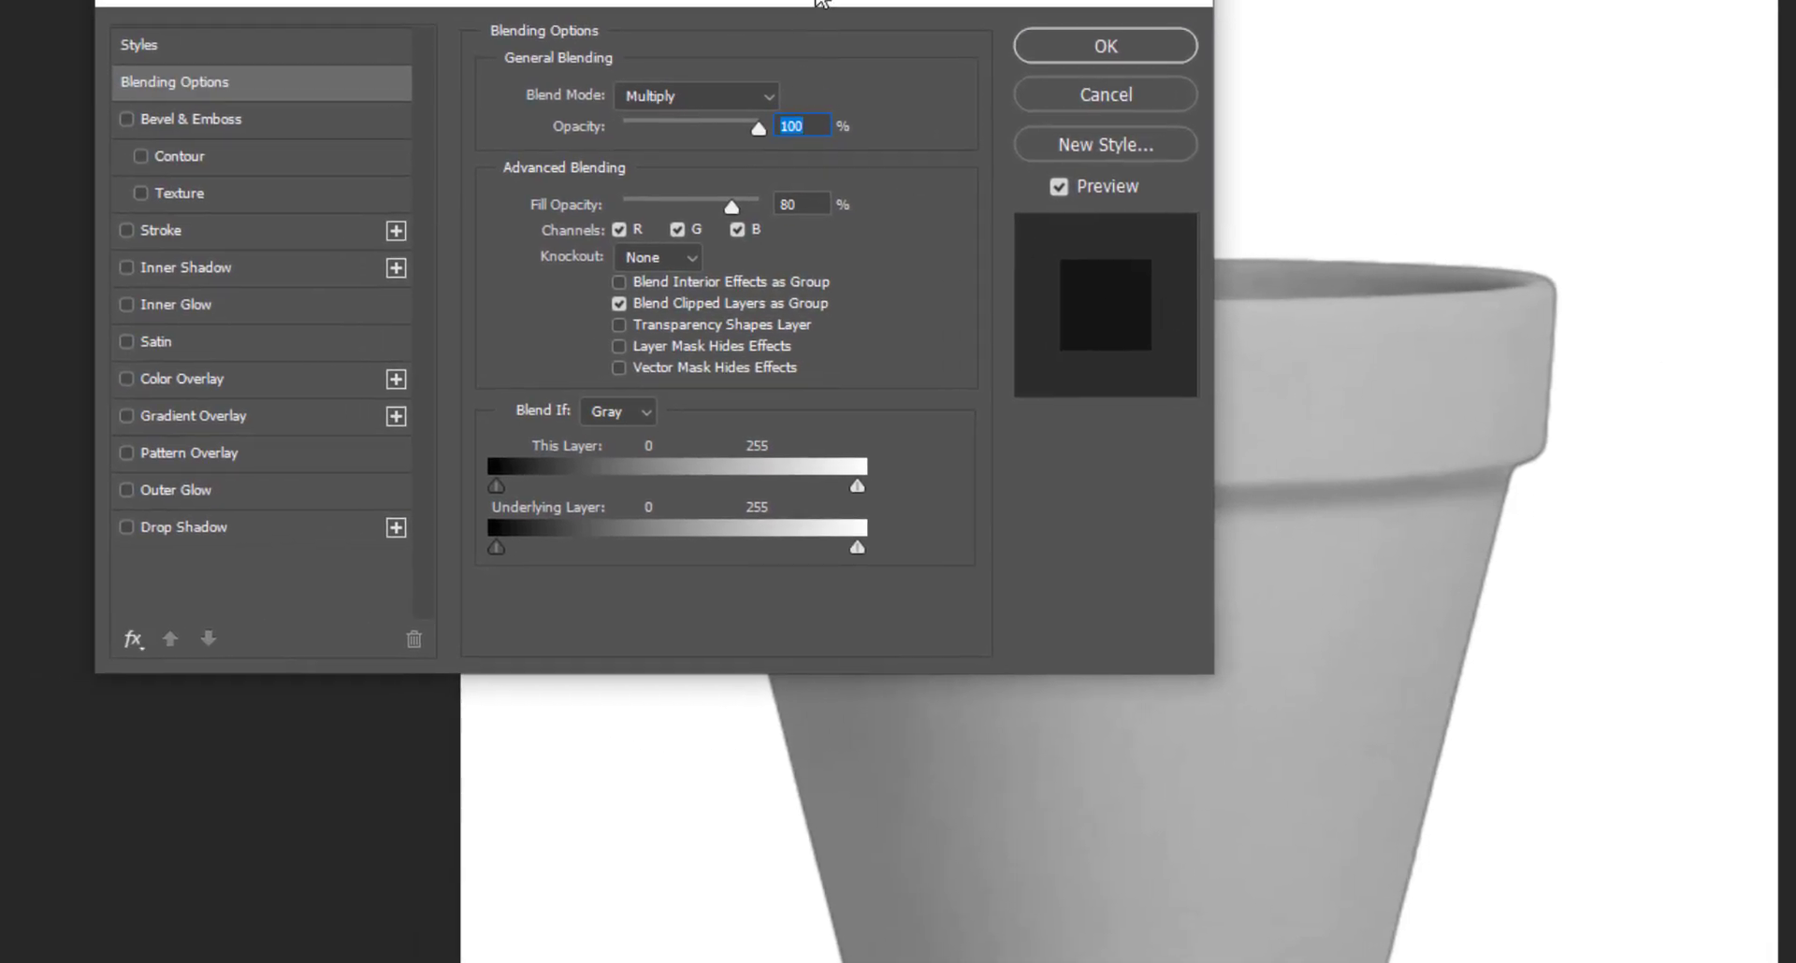
drag(814, 4, 870, 77)
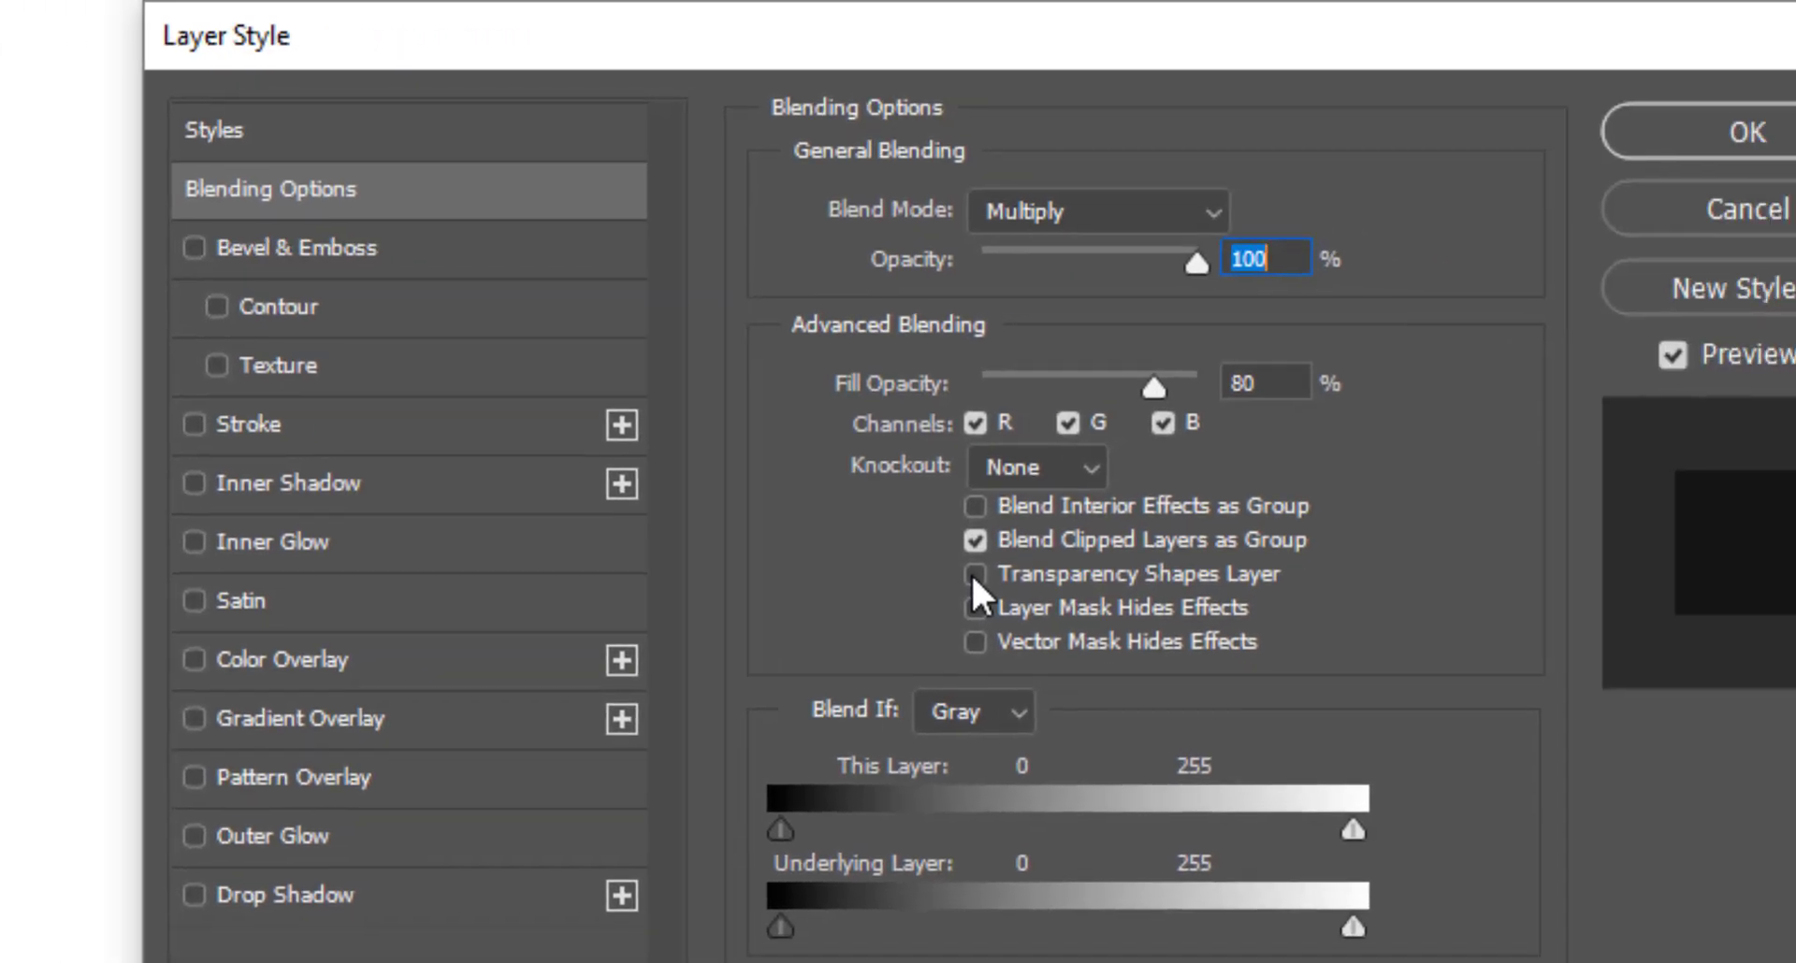
click(1252, 612)
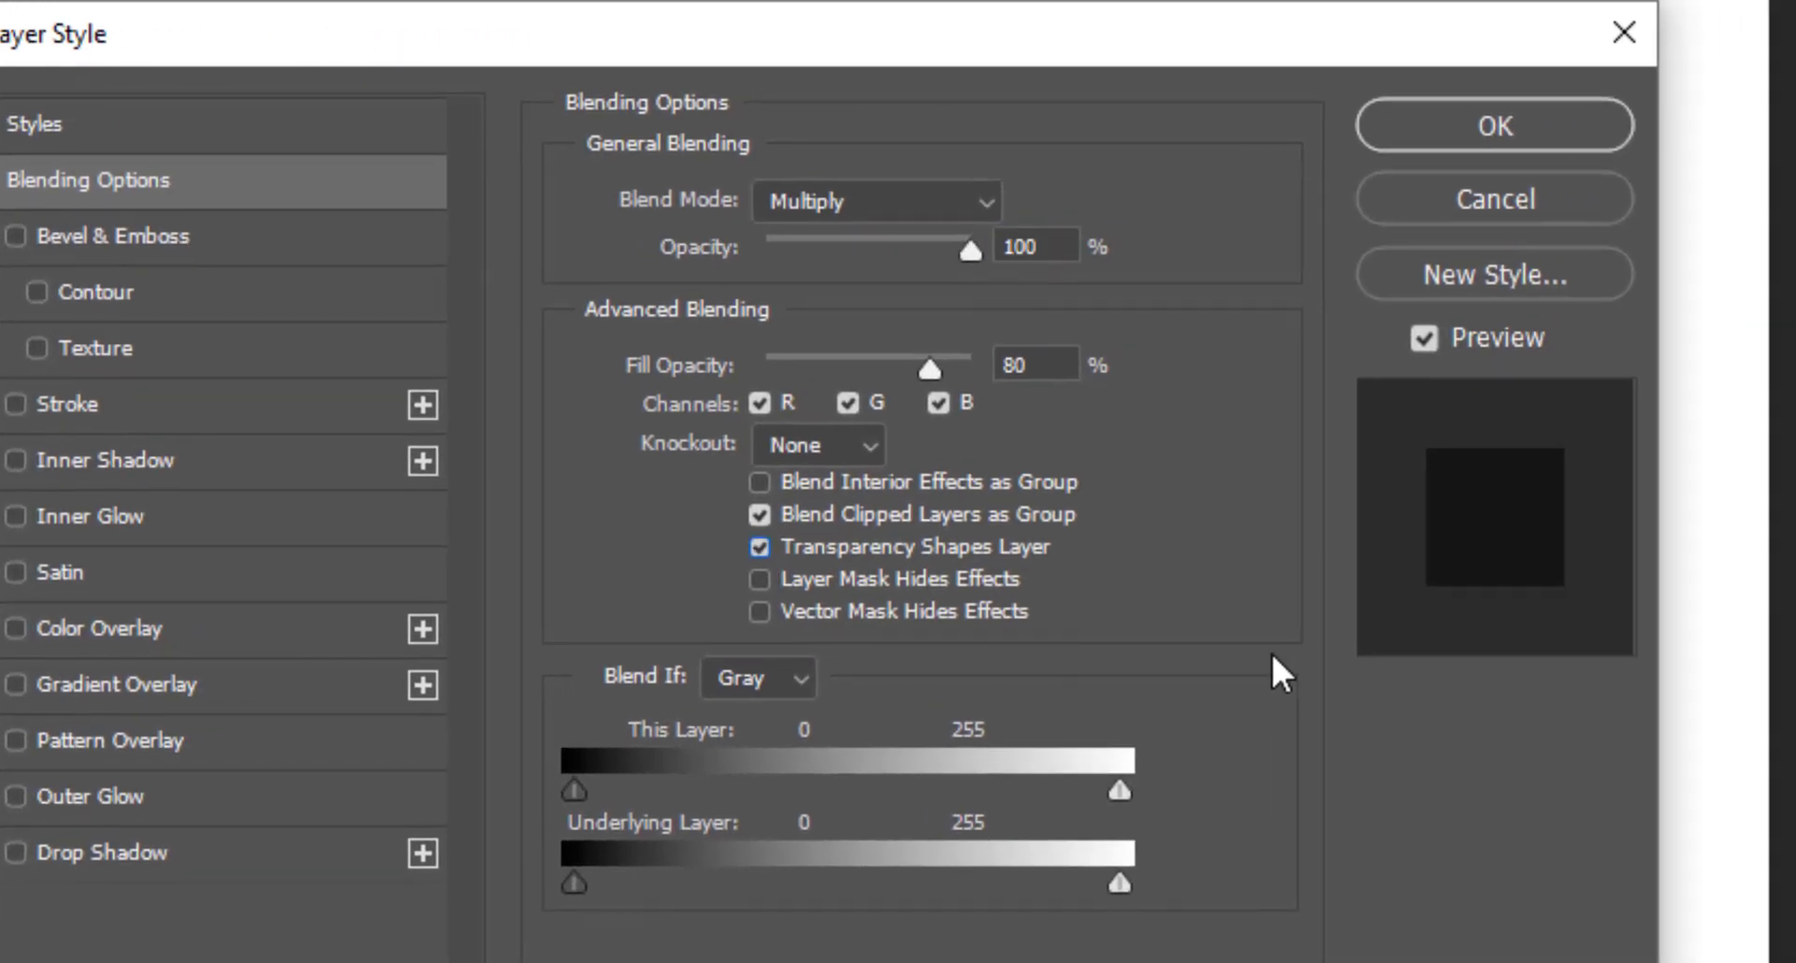
click(1421, 134)
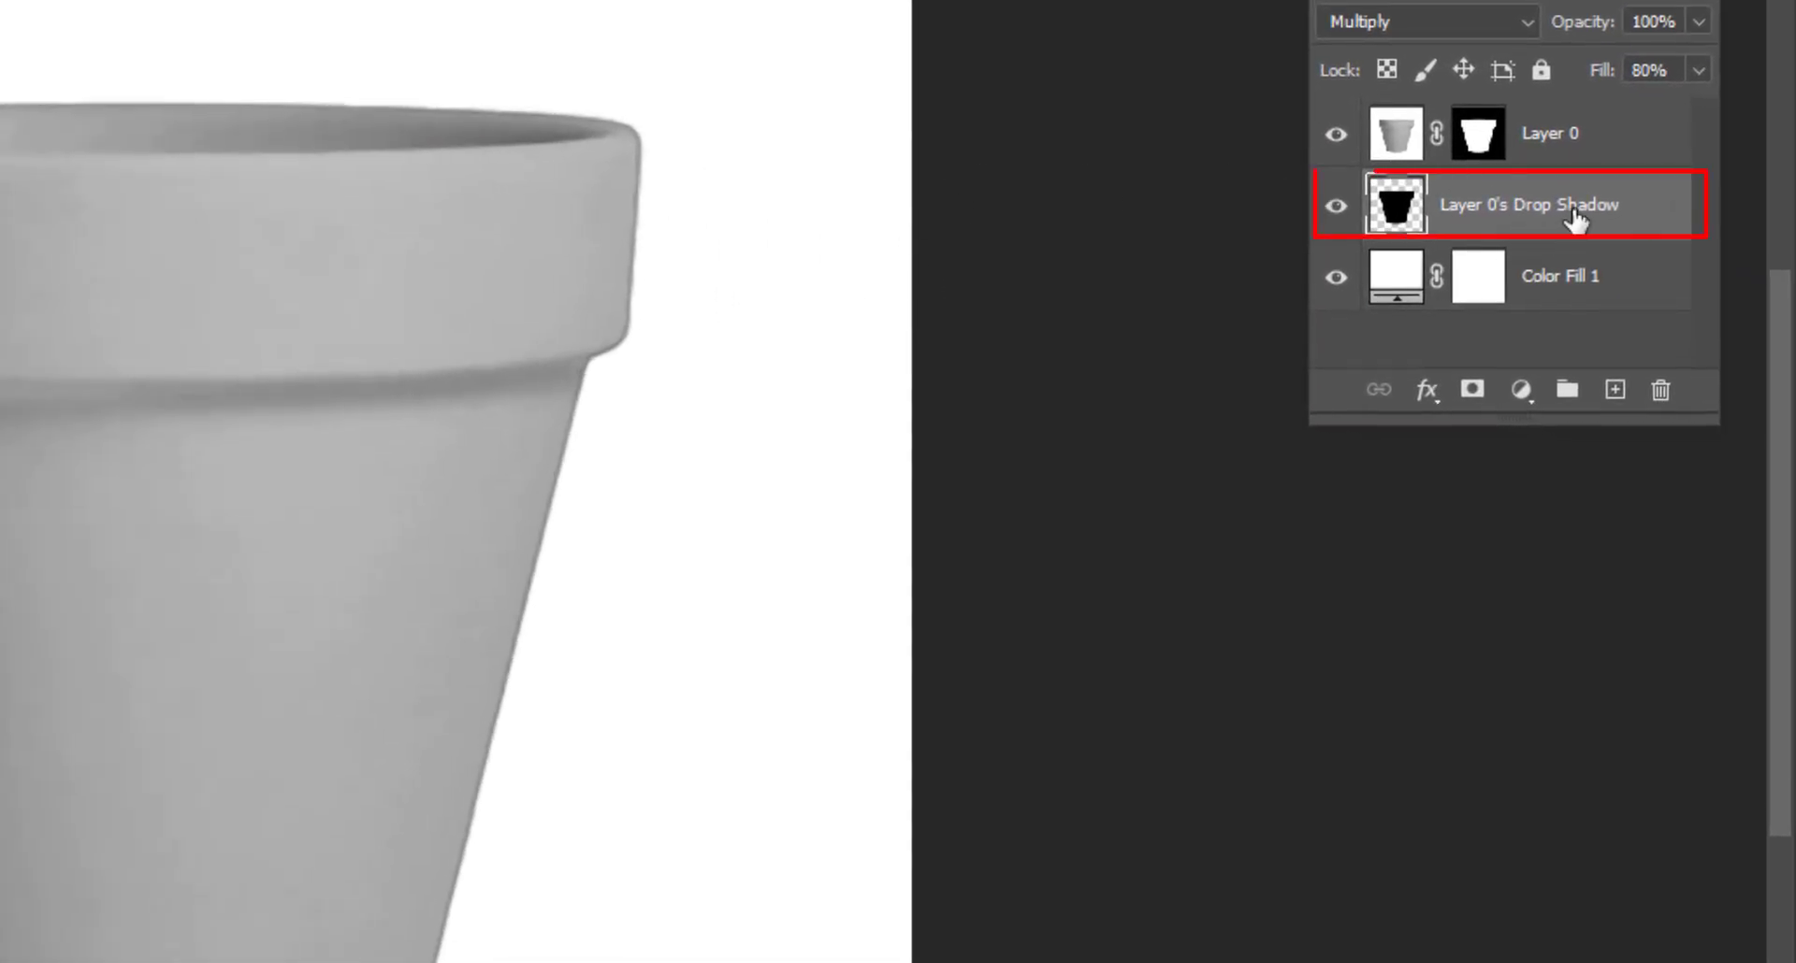
- Convert the drop shadow layer to a smart object and squash it vertically to about 32% height, keeping its base in place
right_click(1577, 217)
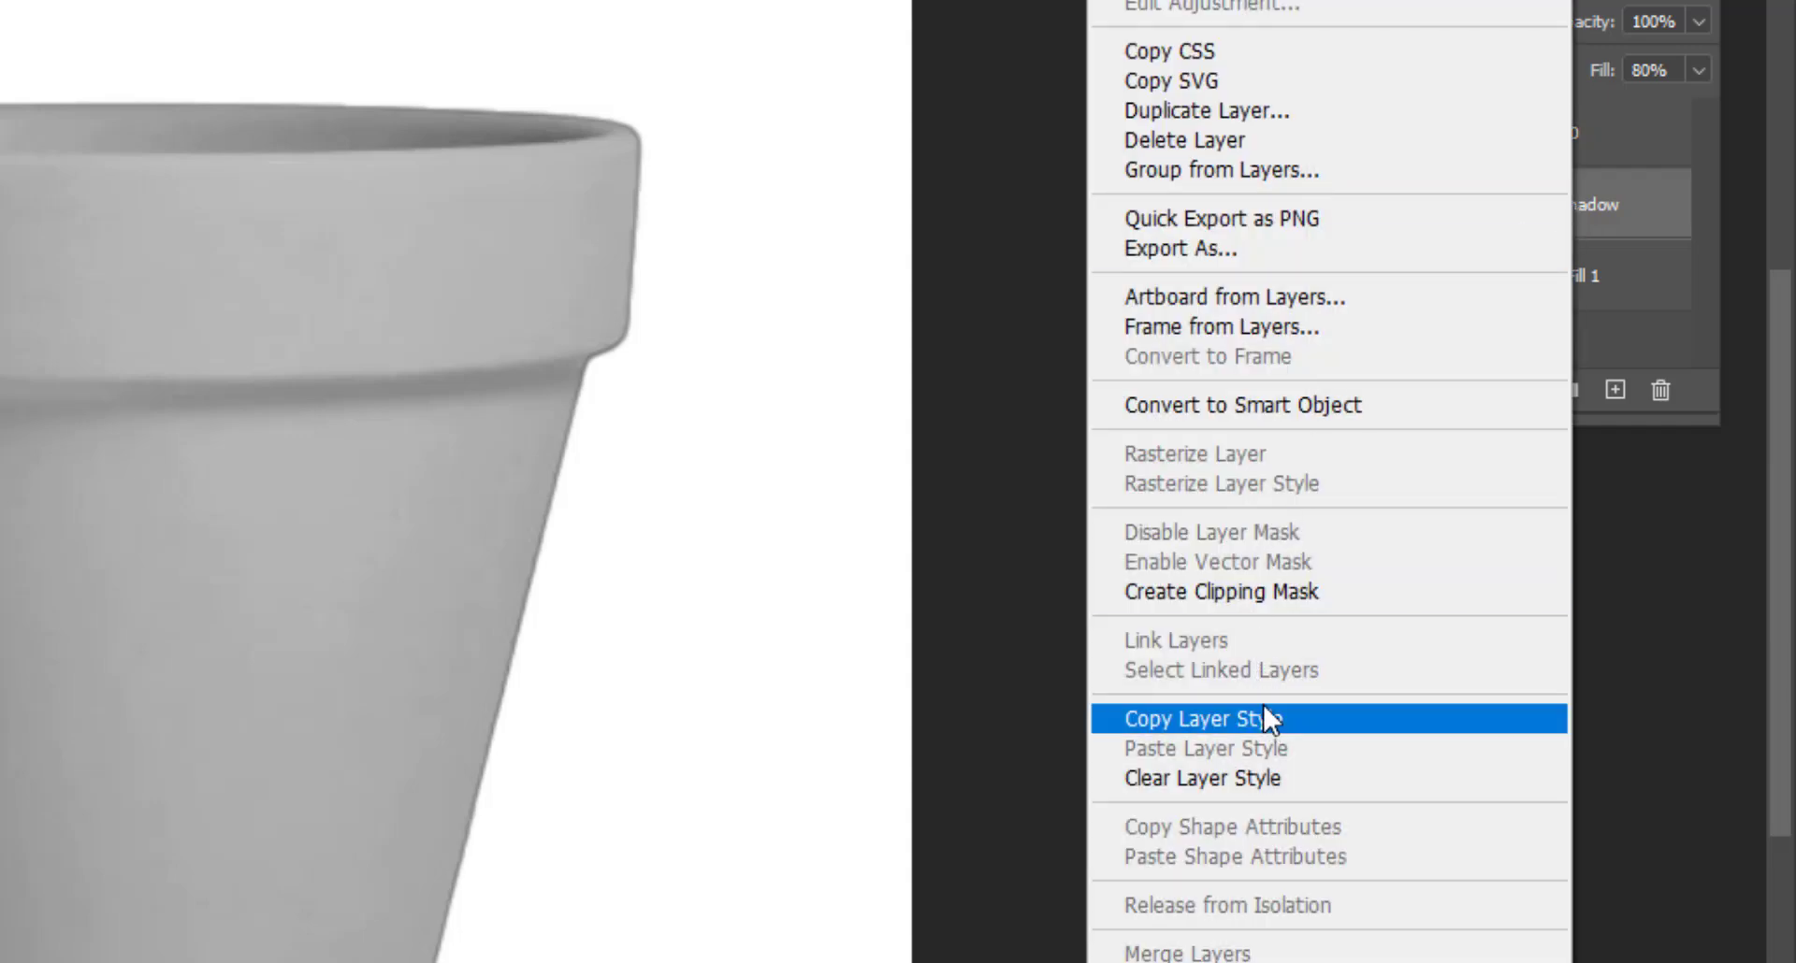
click(1268, 401)
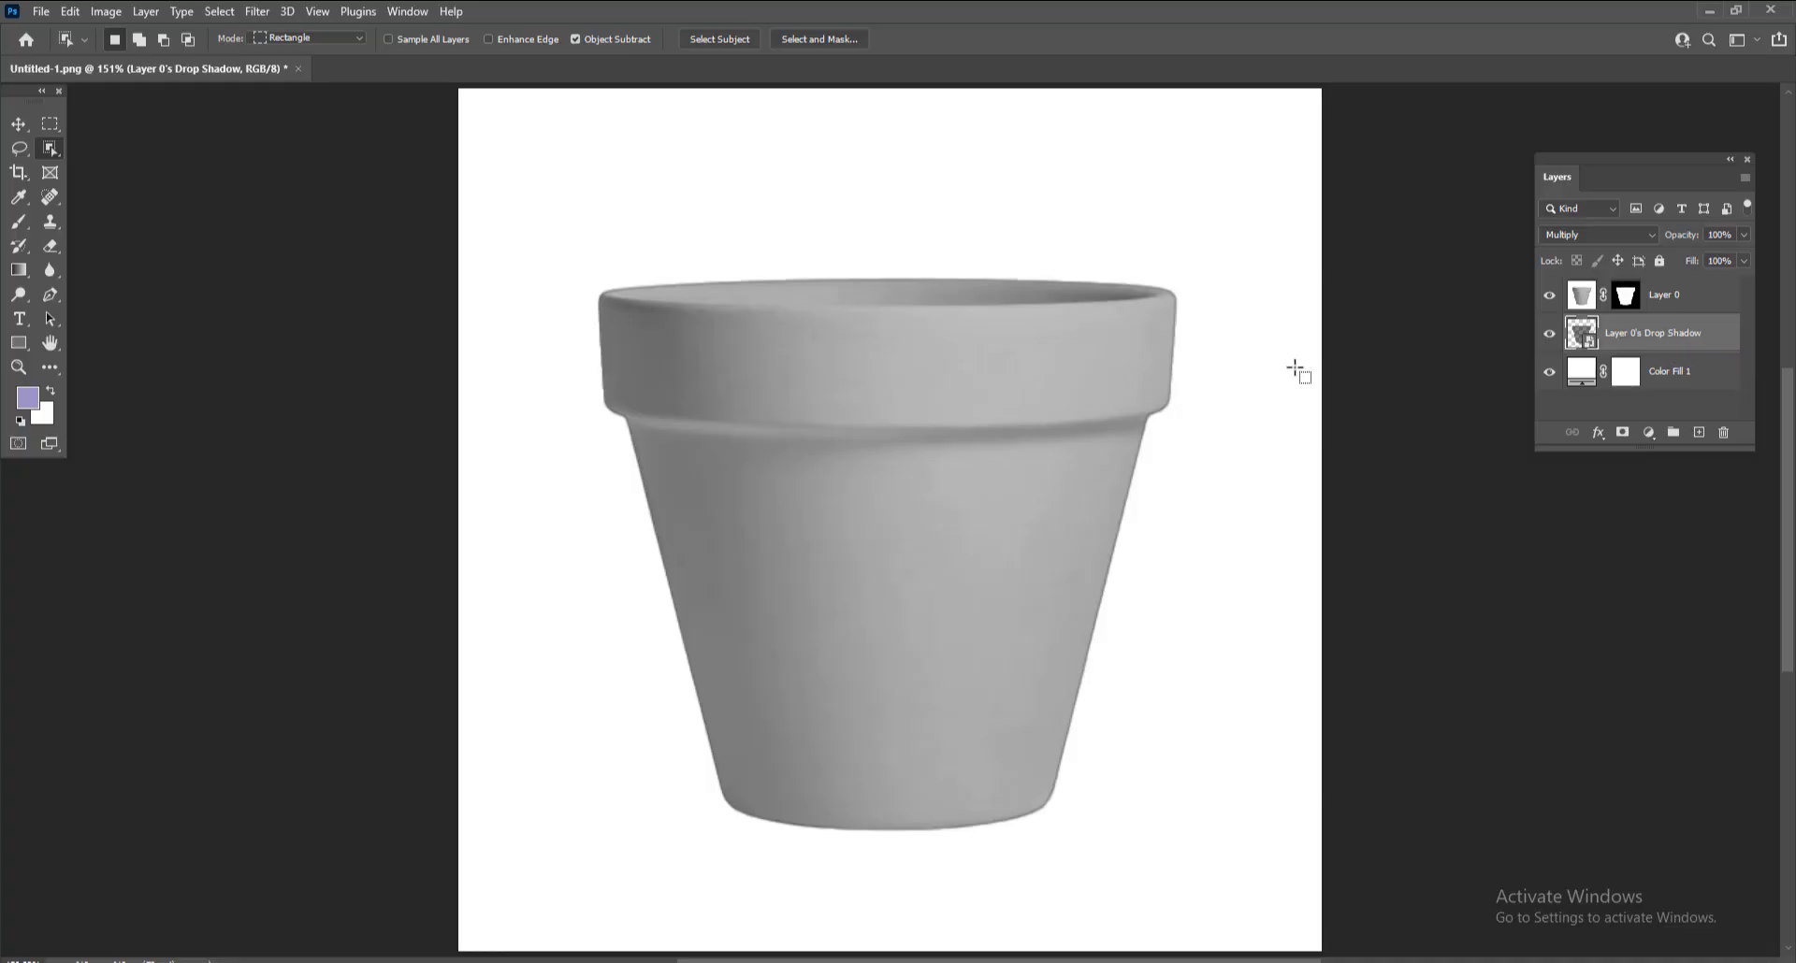
key(ctrl+t)
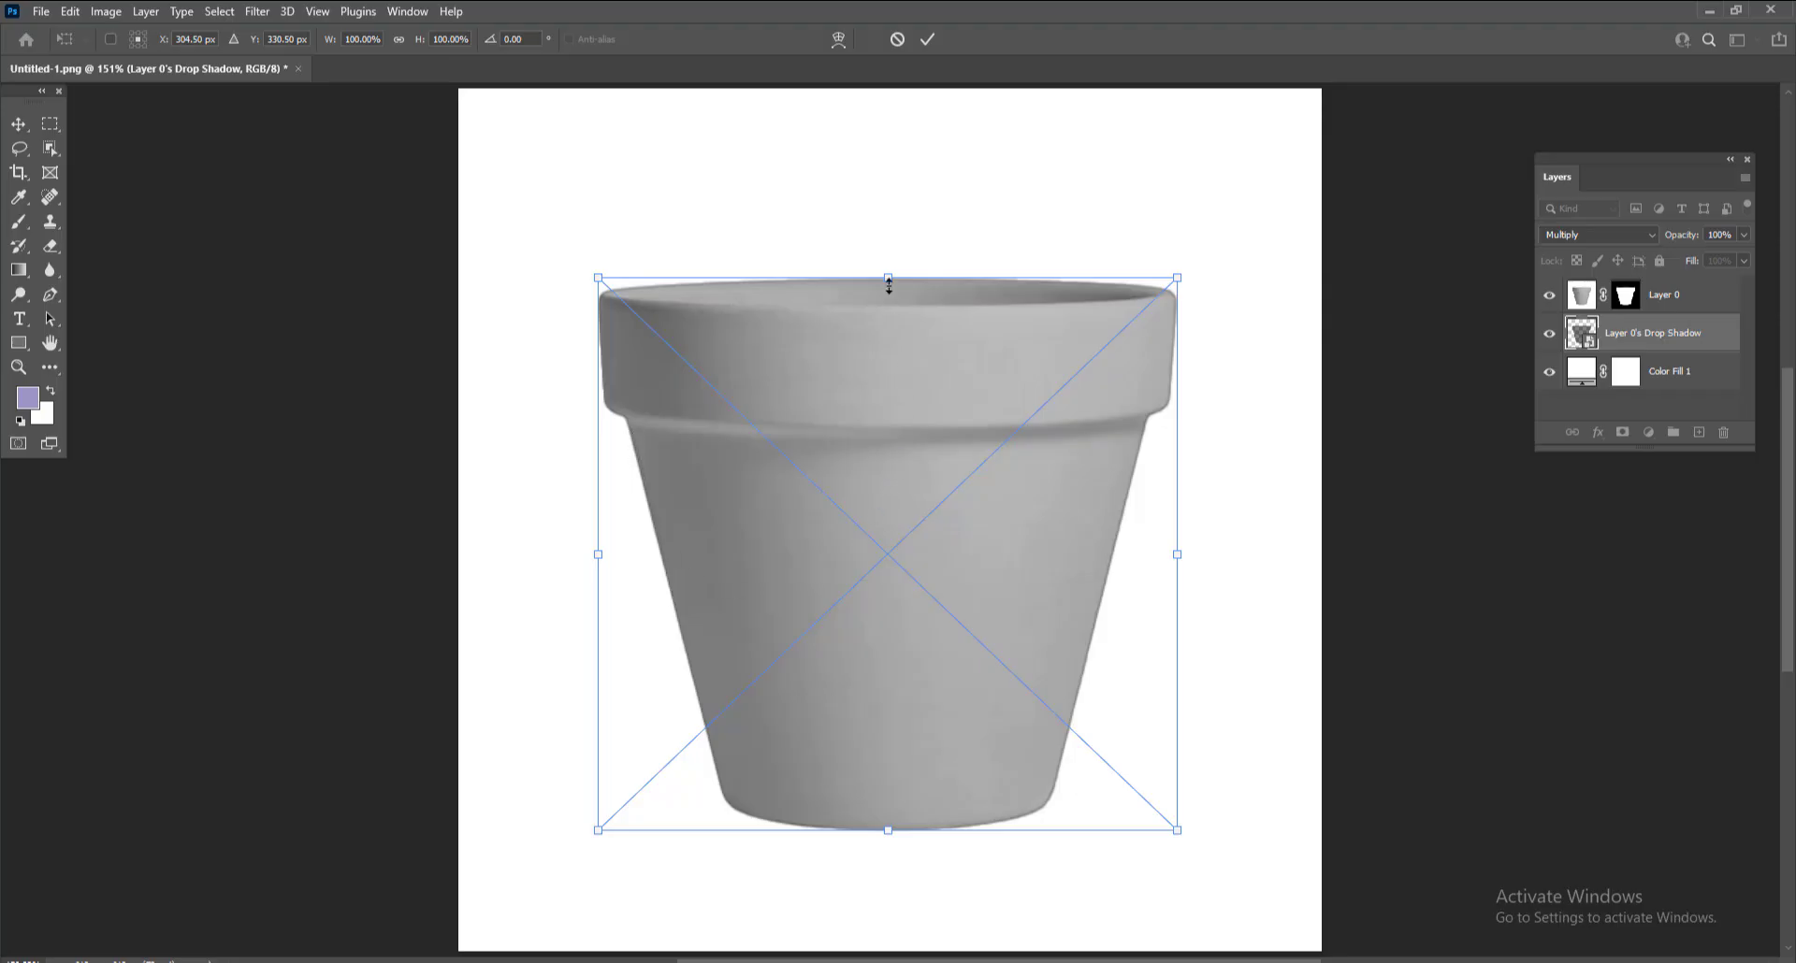
drag(887, 276, 891, 705)
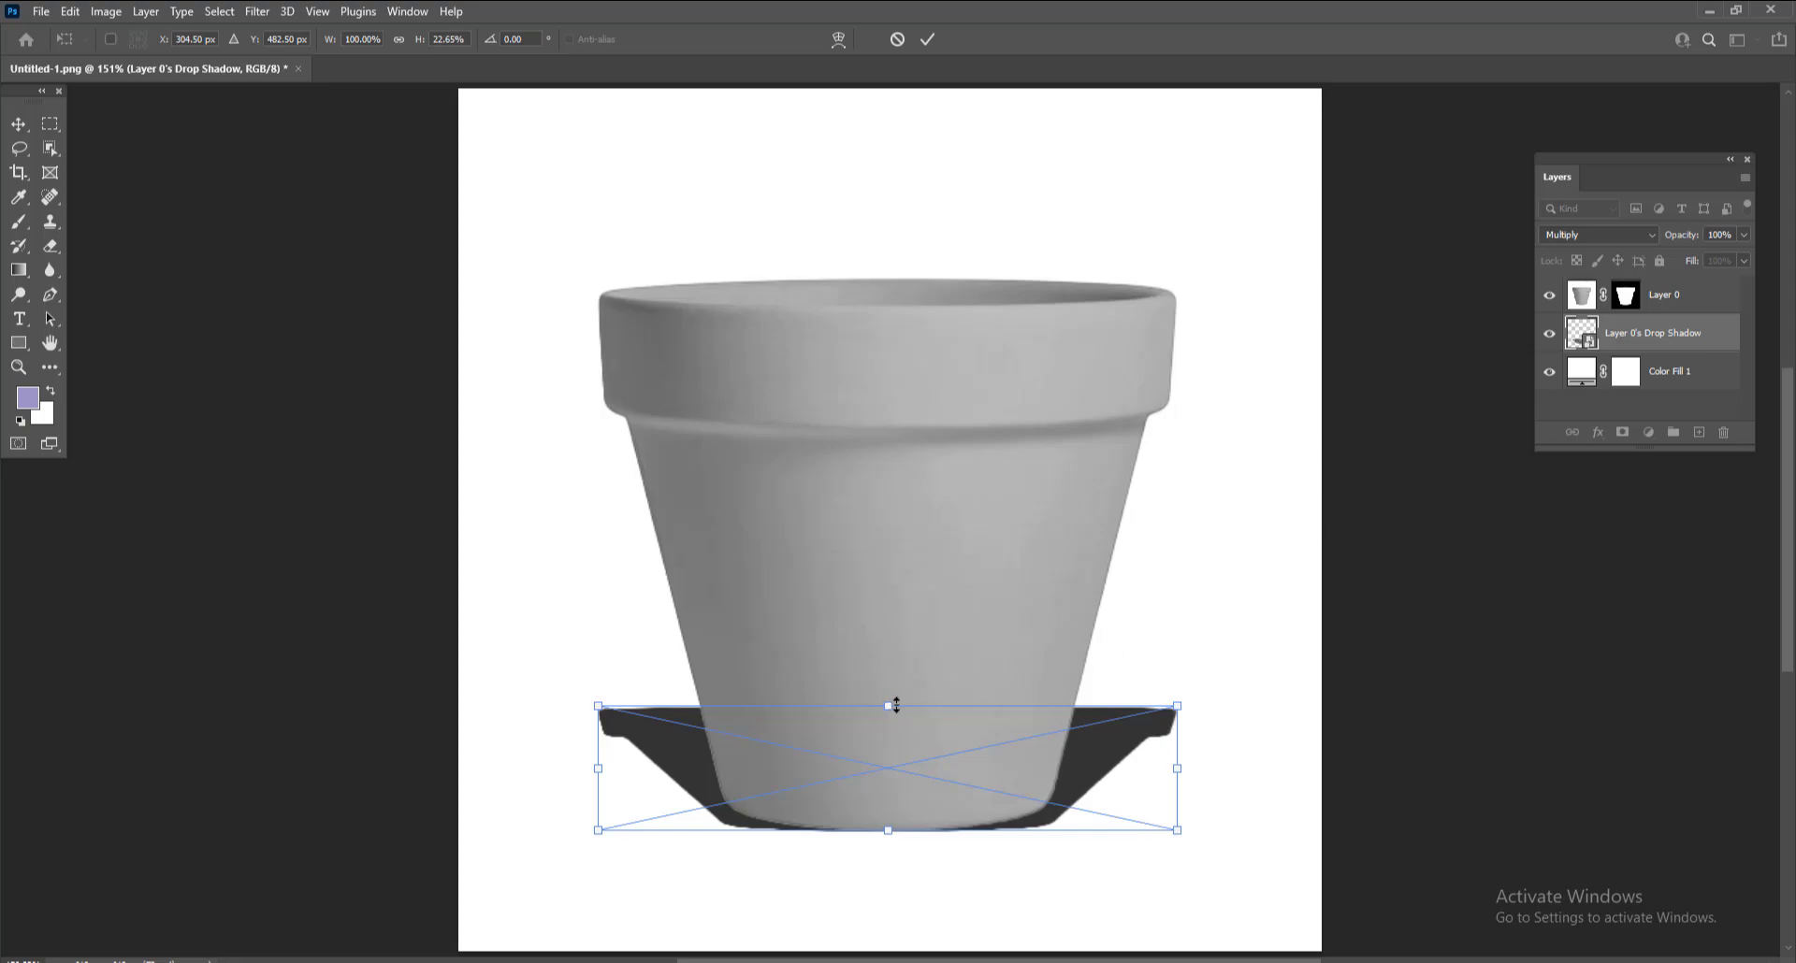
drag(888, 703, 879, 683)
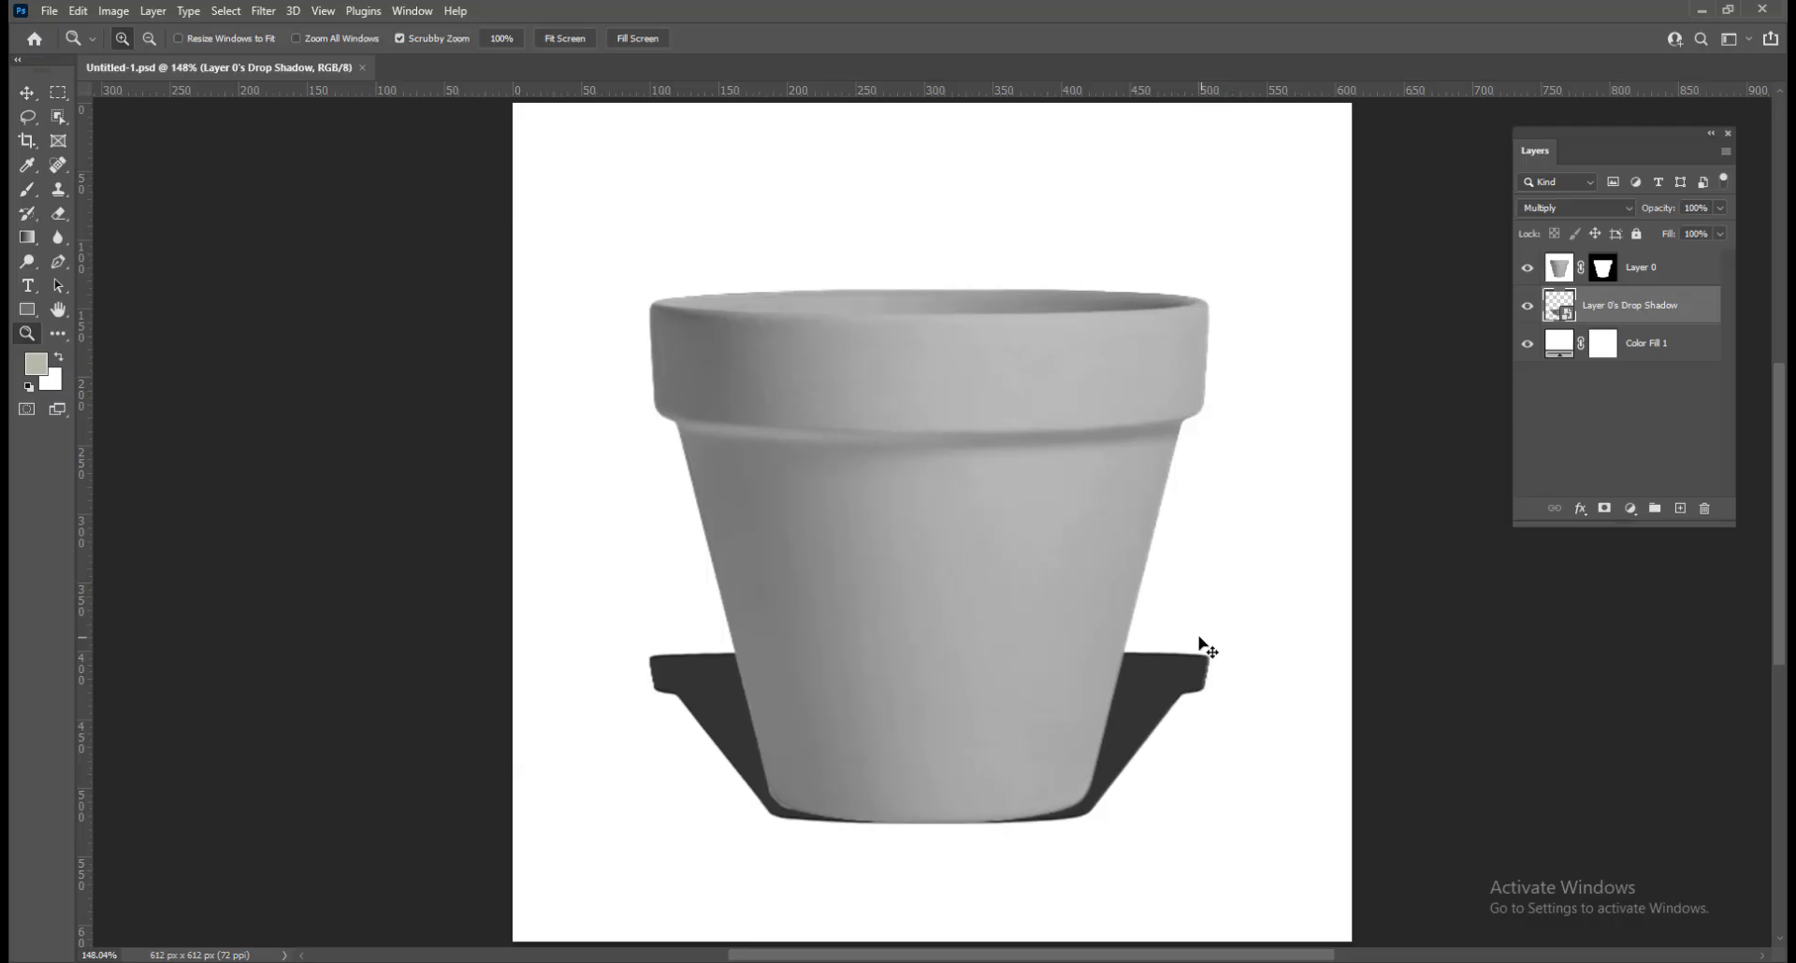
- Scale the drop shadow layer about its centre to 92.75% width and 29.89% height
key(ctrl+t)
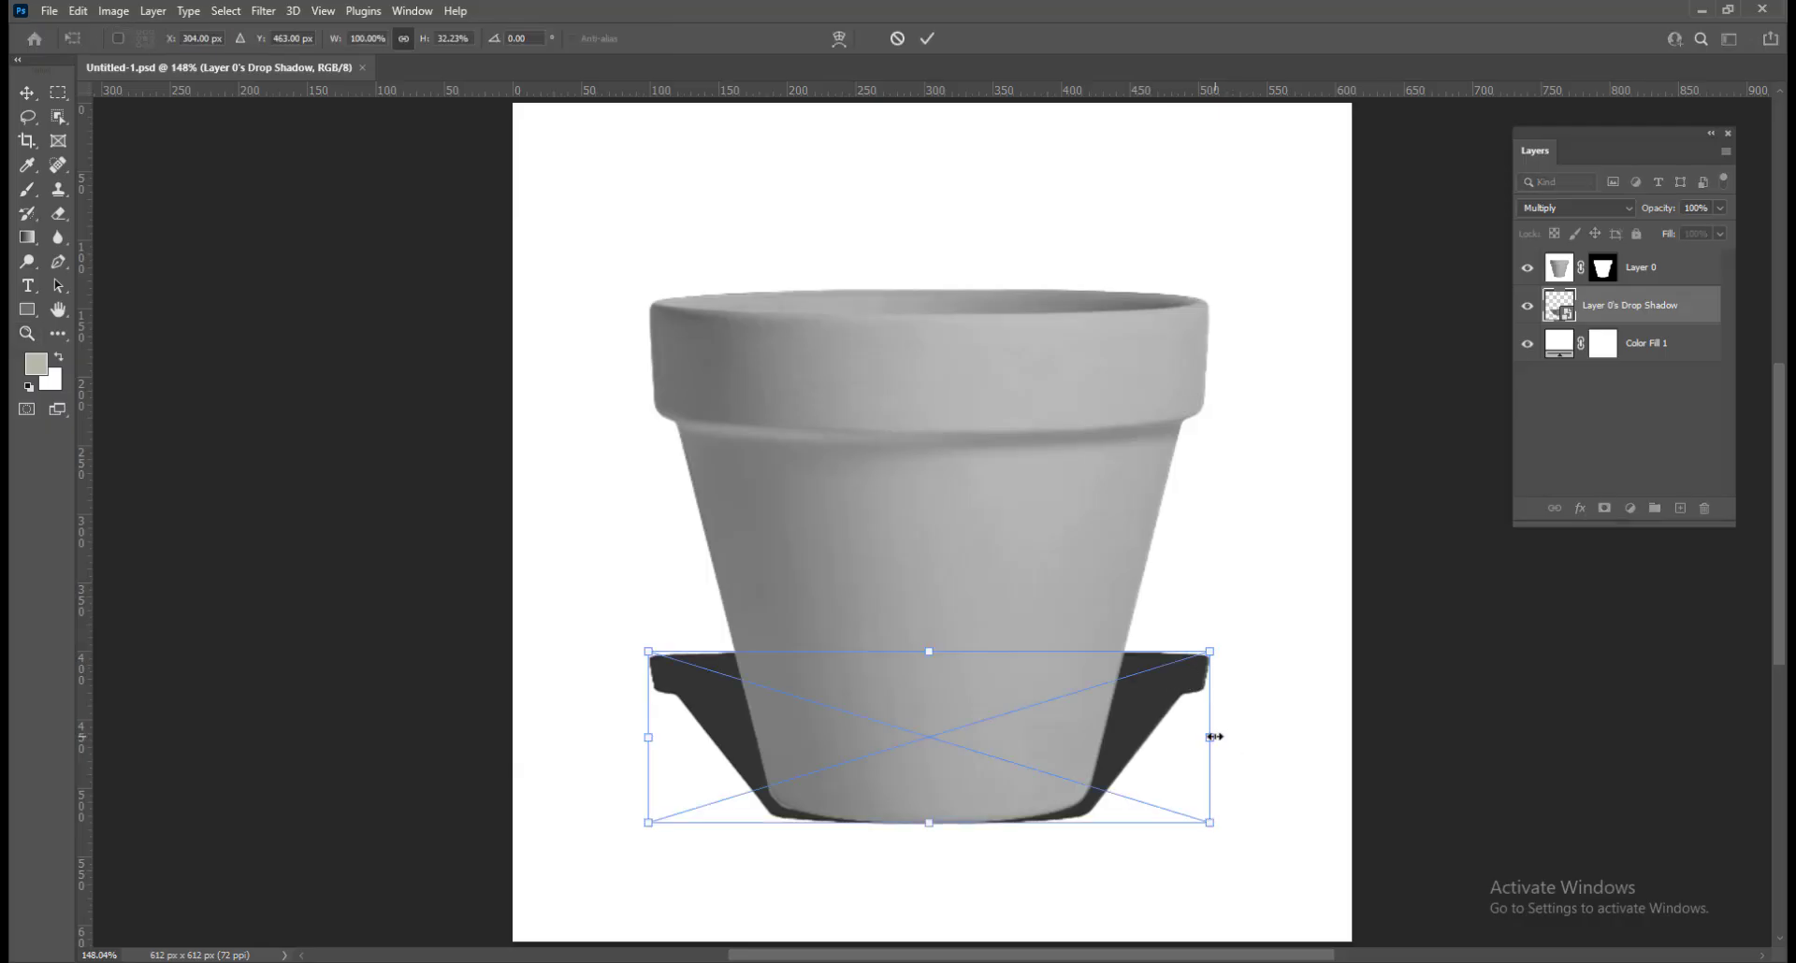
drag(1212, 737, 1191, 737)
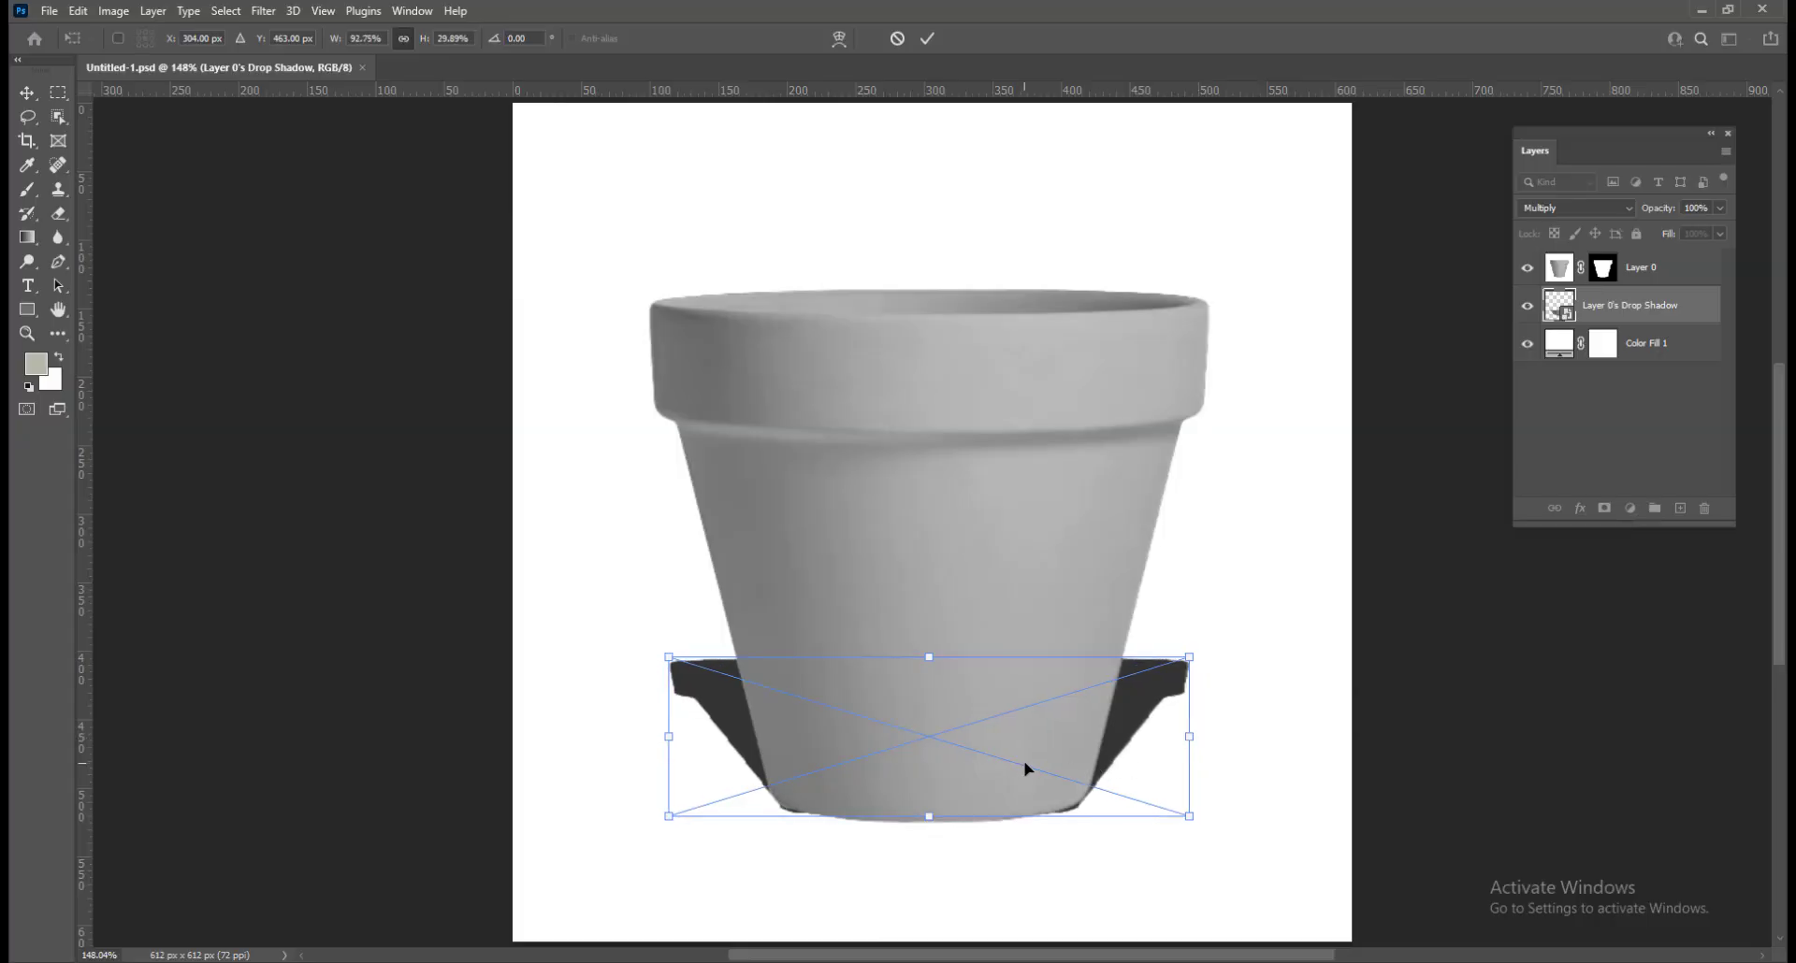
click(924, 39)
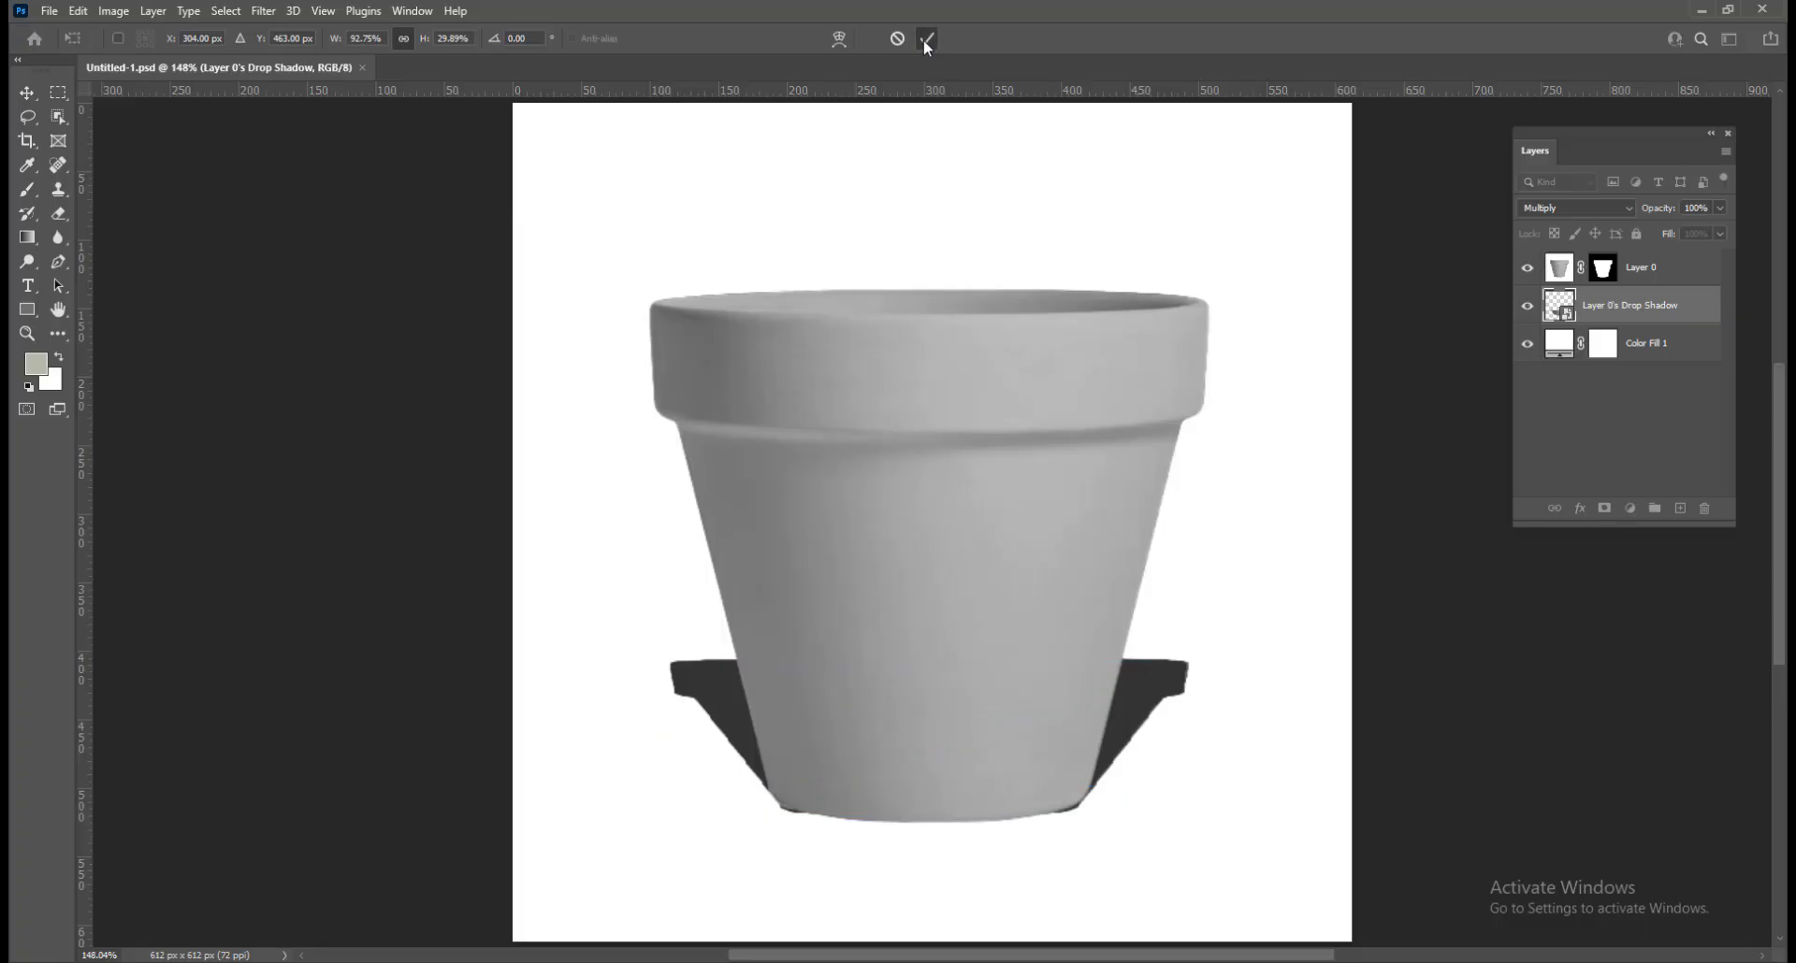
- Apply a Gaussian Blur smart filter with a 16.0 pixel radius to the drop shadow layer
key(z)
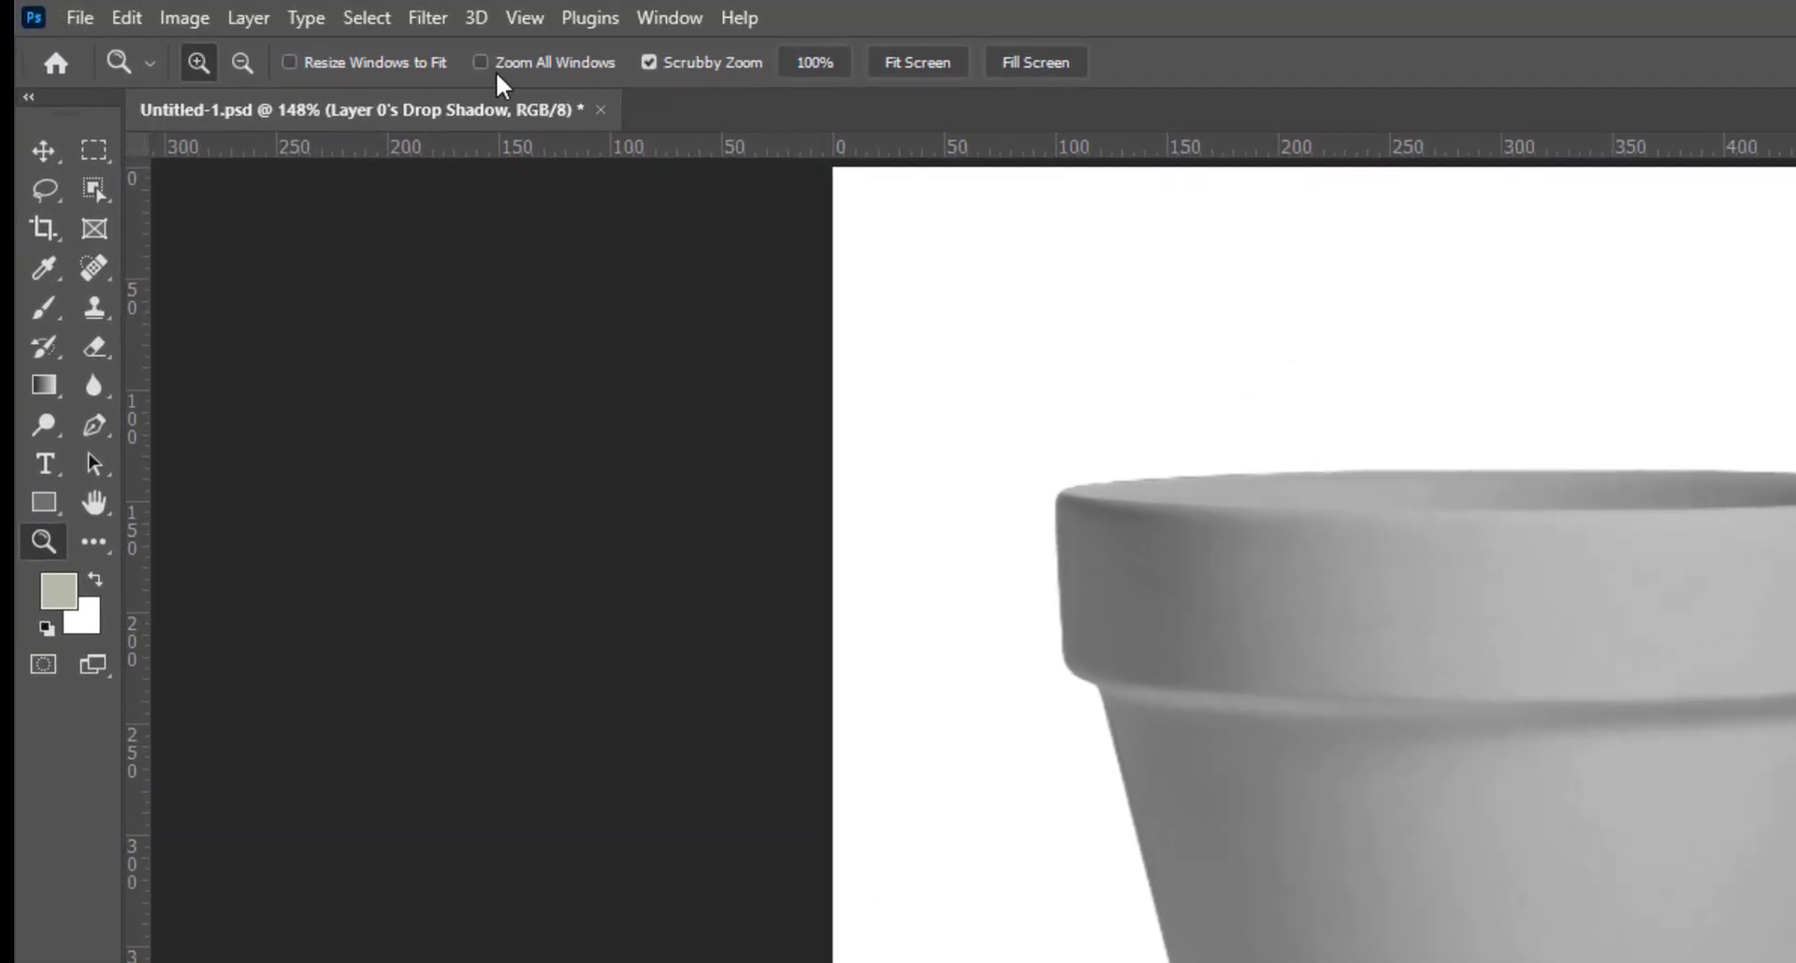
click(426, 20)
mouse_move(505, 405)
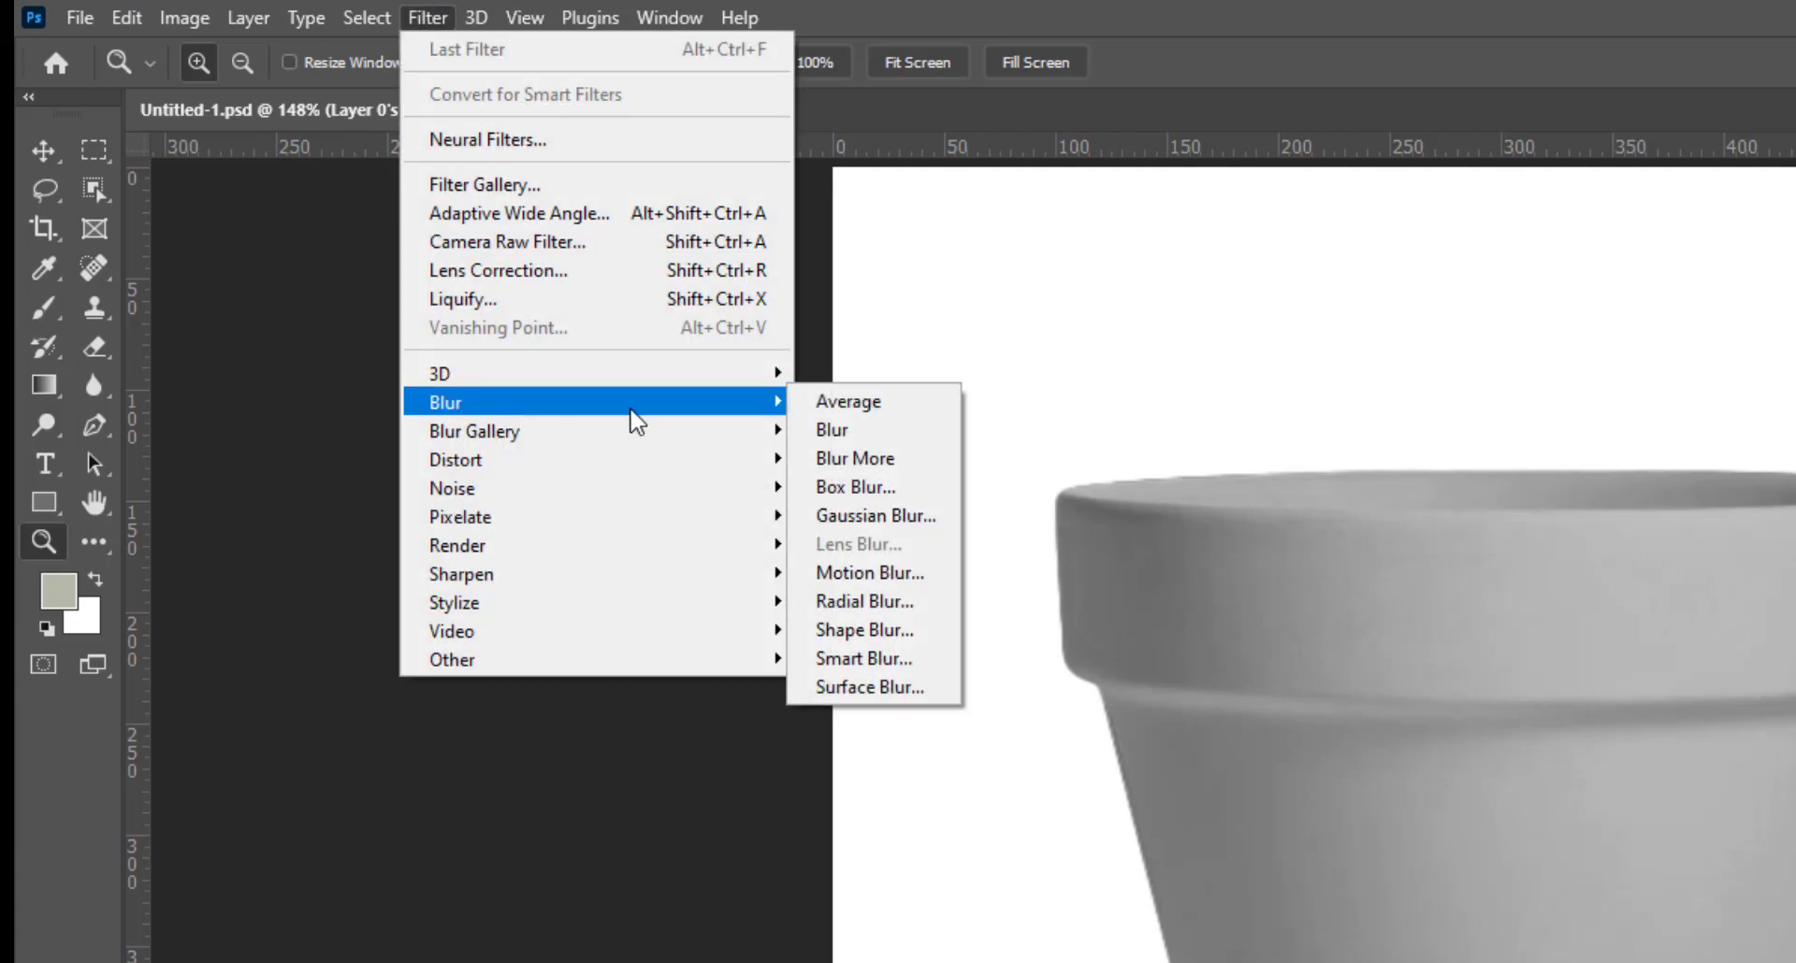
click(906, 515)
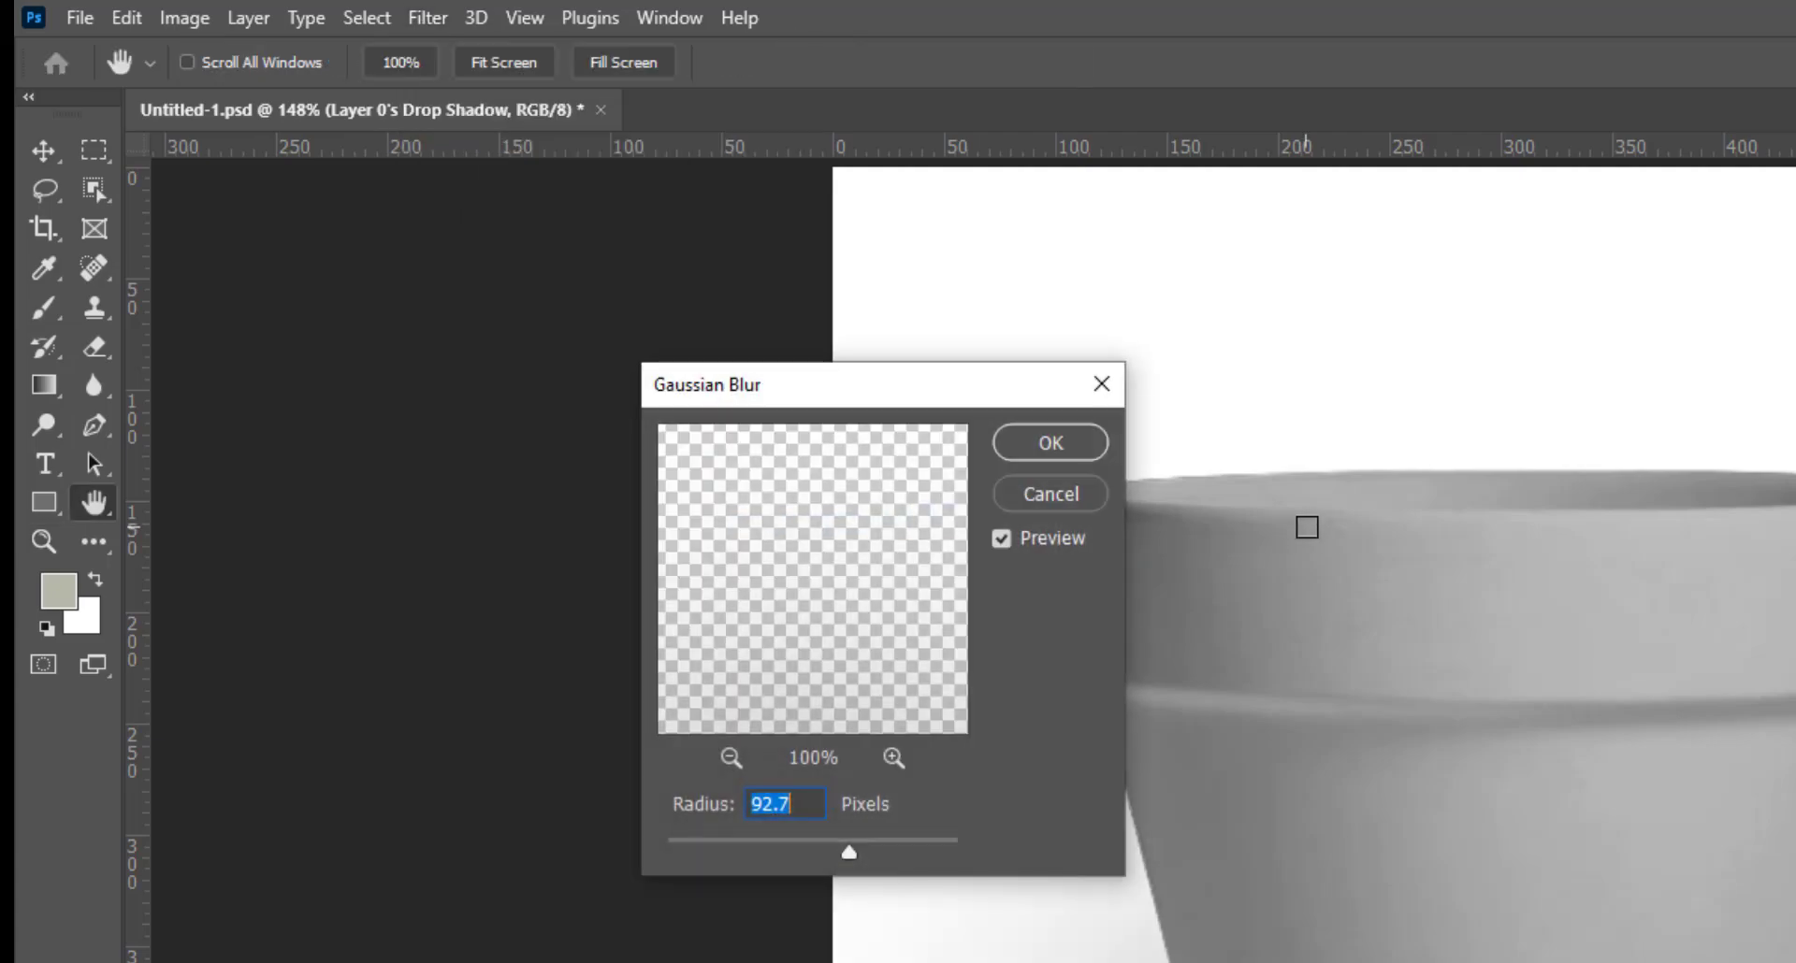
drag(840, 849, 785, 857)
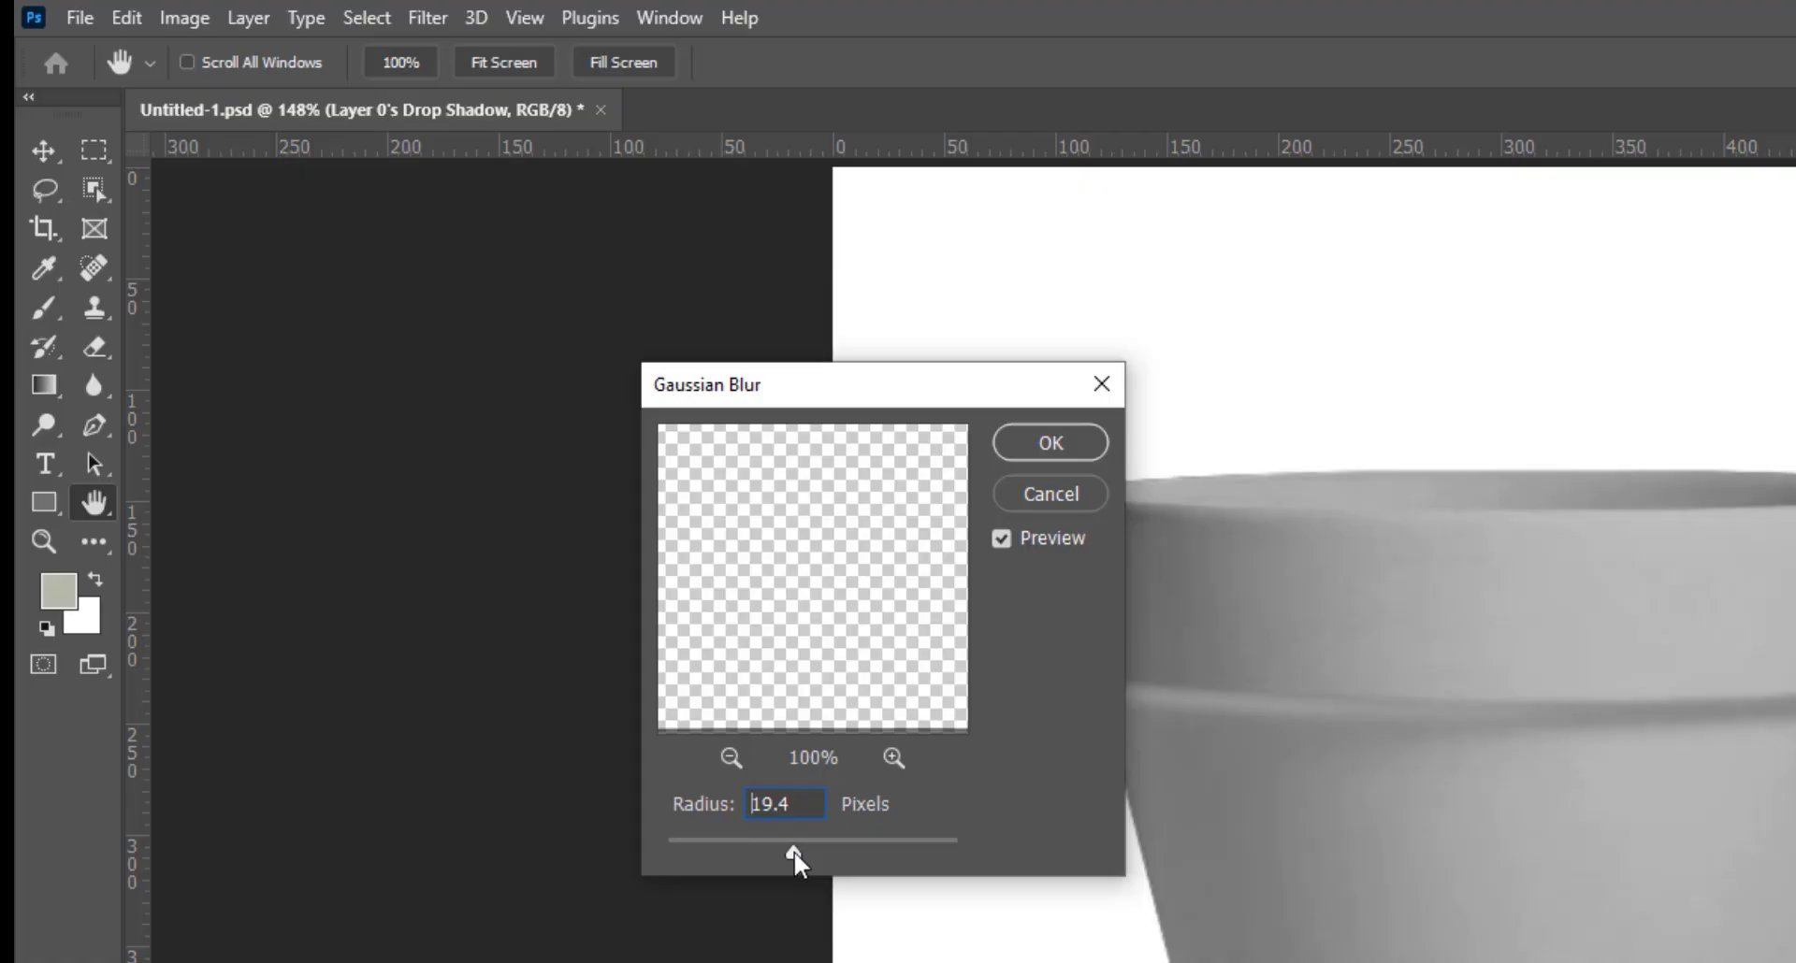
drag(790, 849, 790, 848)
click(820, 802)
scroll(820, 802, down, 5)
scroll(820, 795, down, 2)
scroll(820, 795, up, 1)
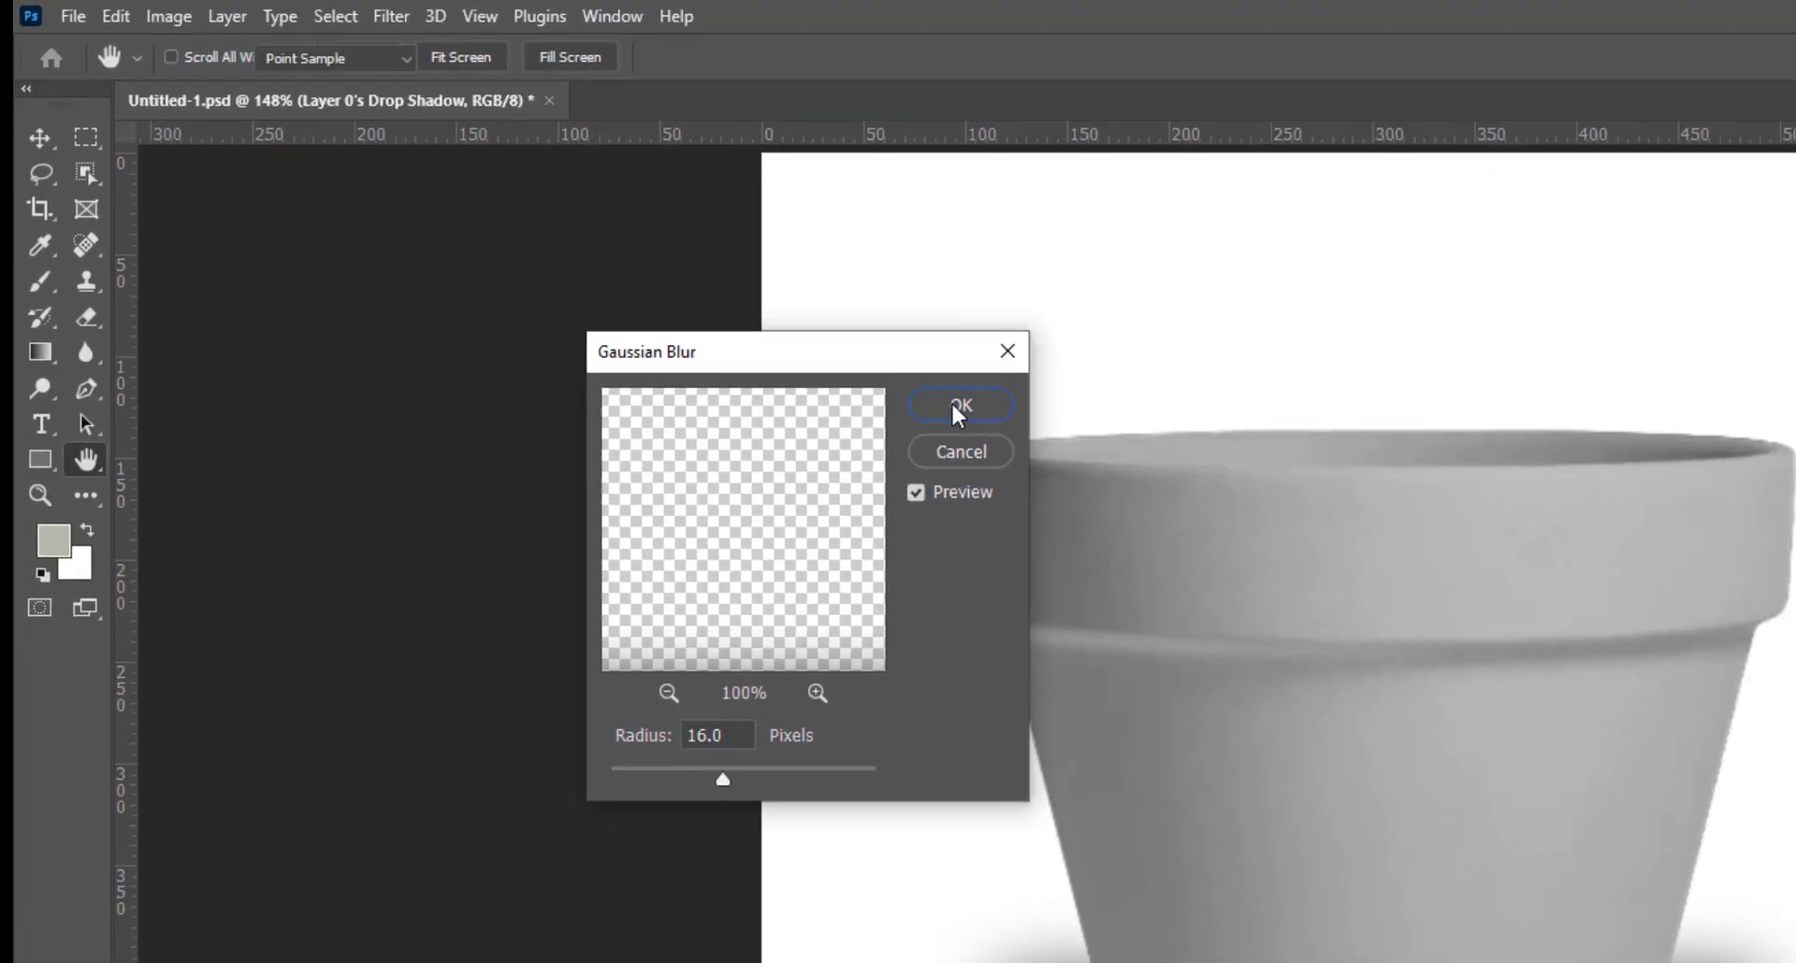
click(1048, 447)
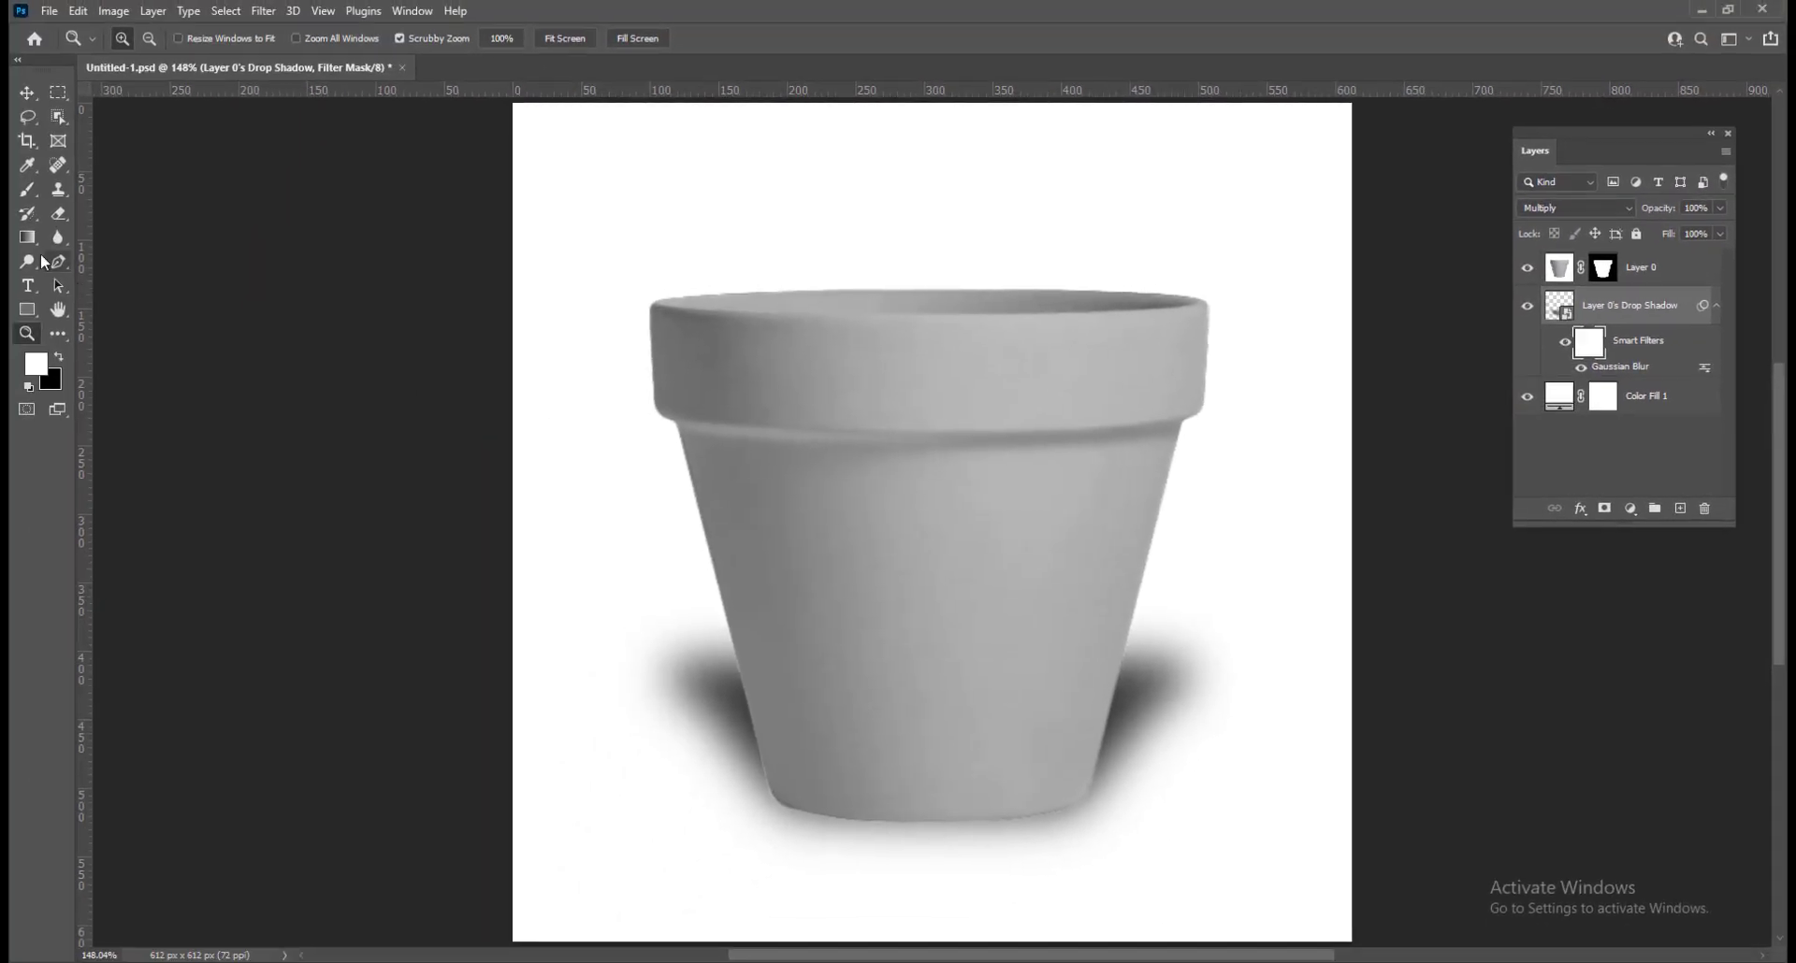
- Draw a white-to-black Foreground to Background gradient on the smart filter mask, from the pot's lower body down to its base
click(28, 238)
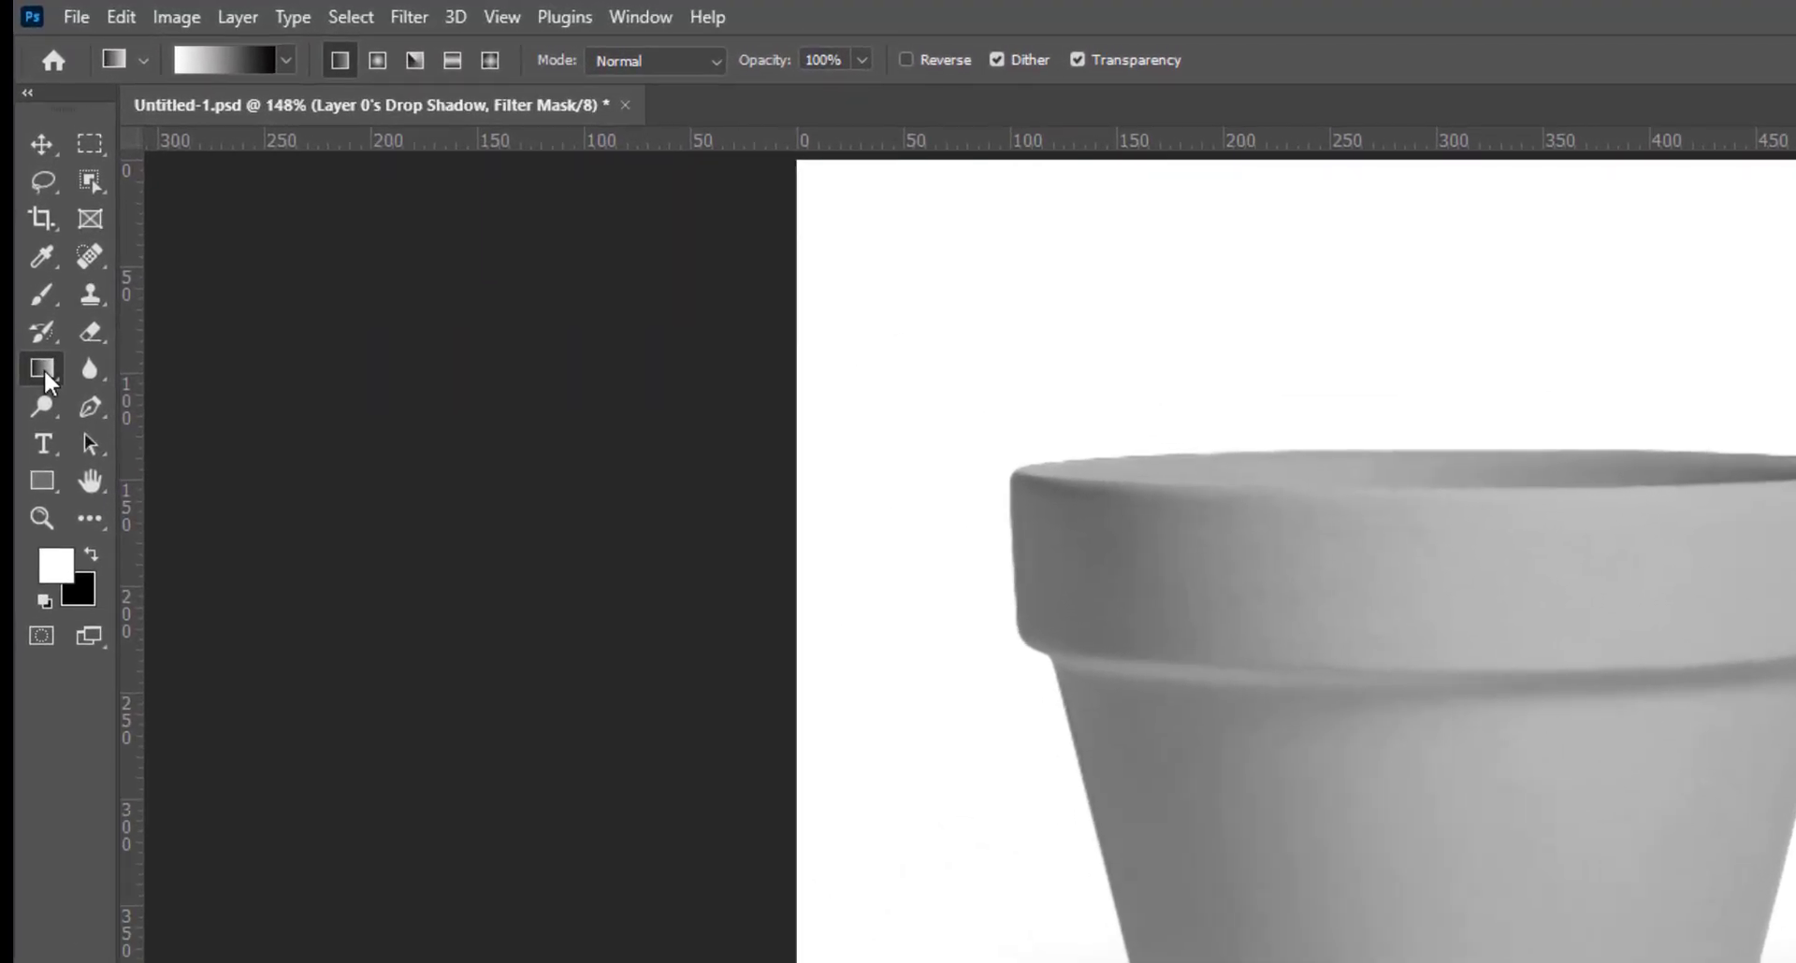
right_click(43, 368)
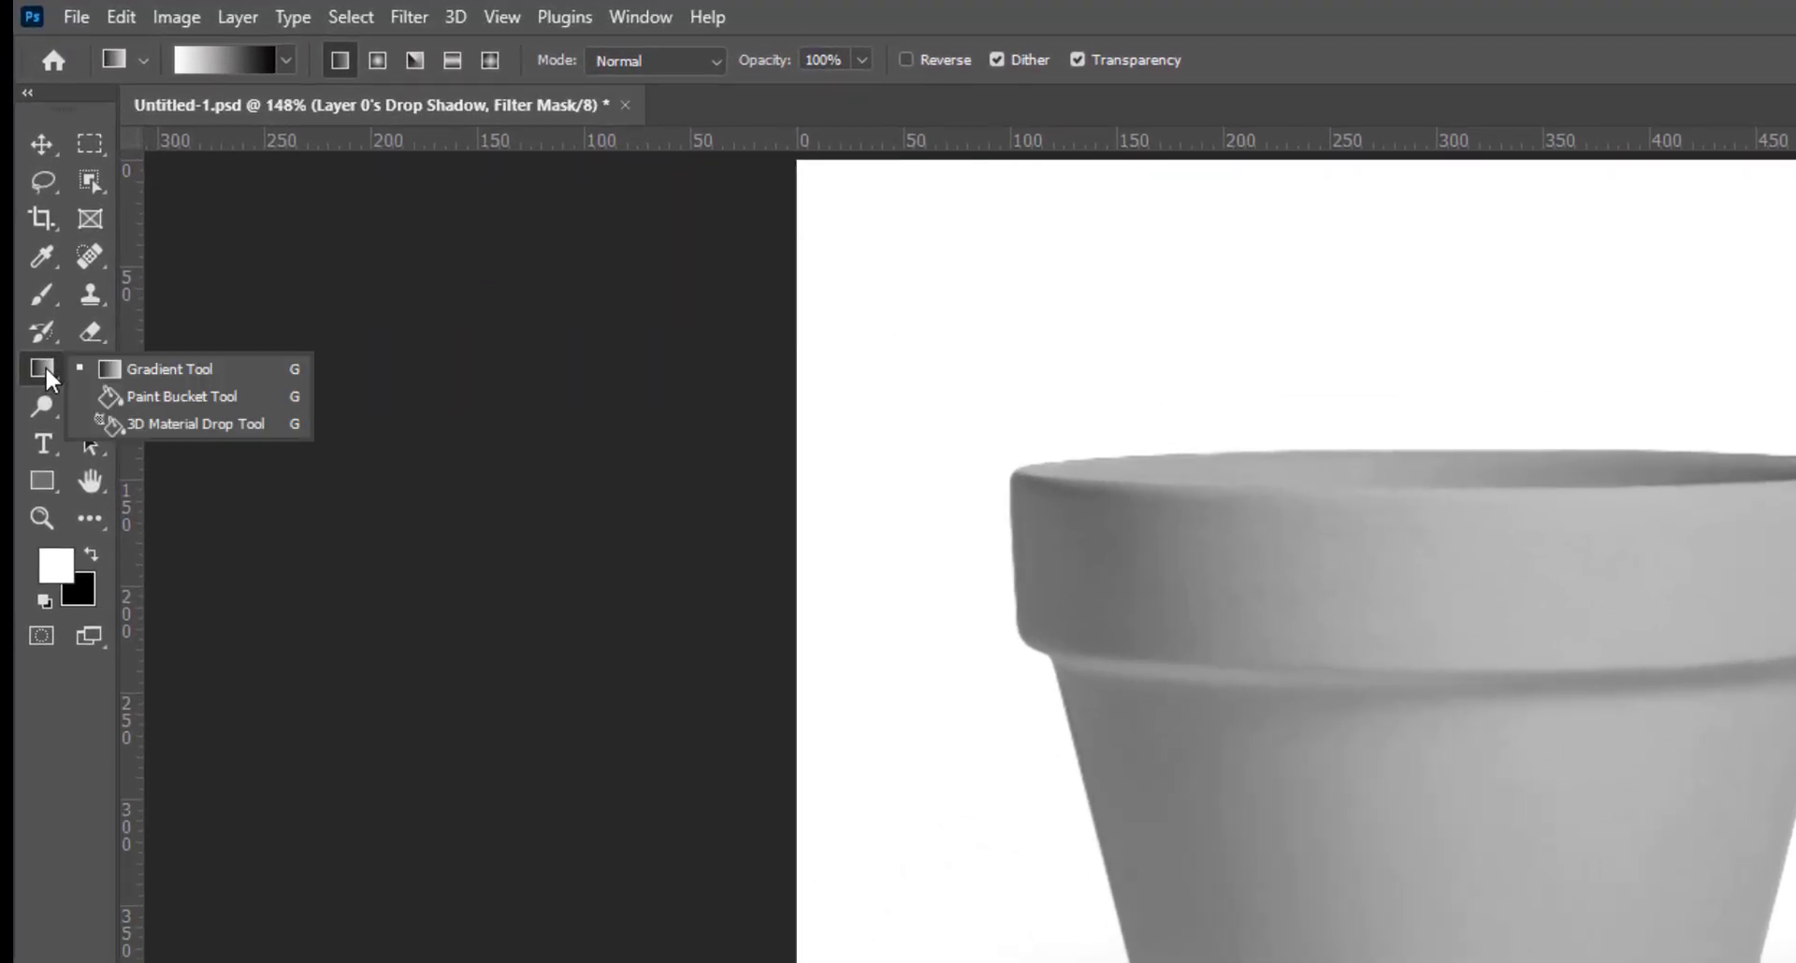
click(154, 367)
click(225, 59)
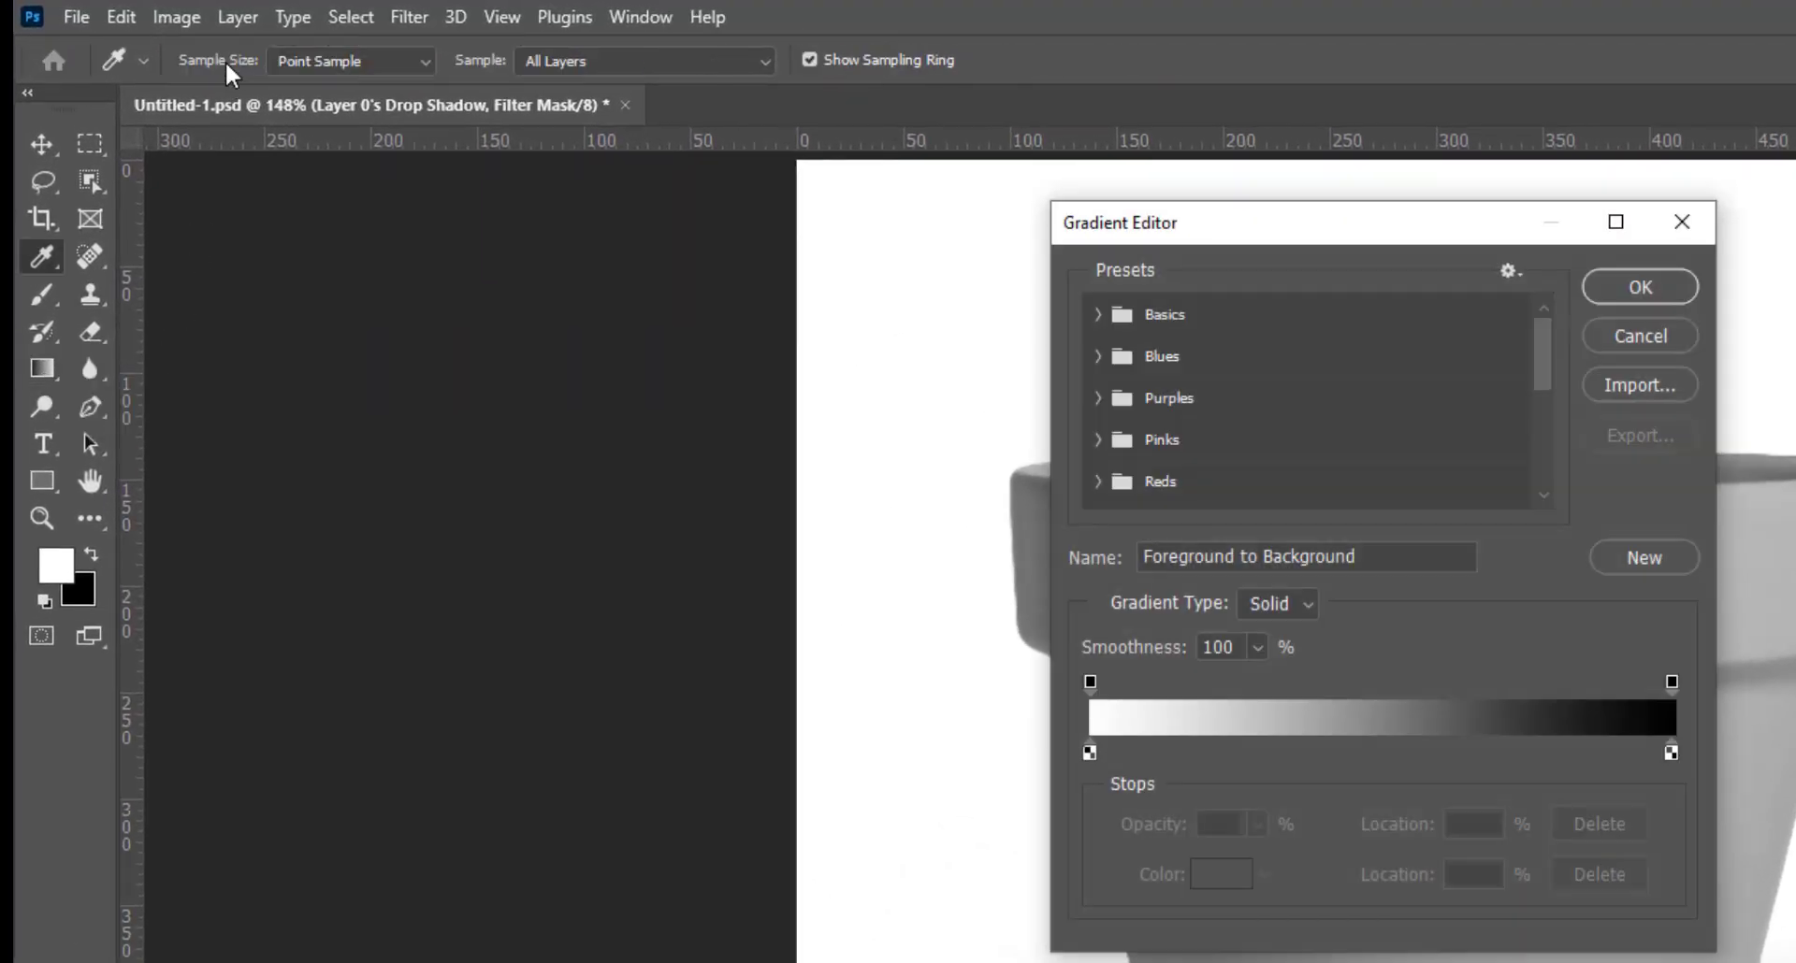
click(1100, 316)
click(1135, 374)
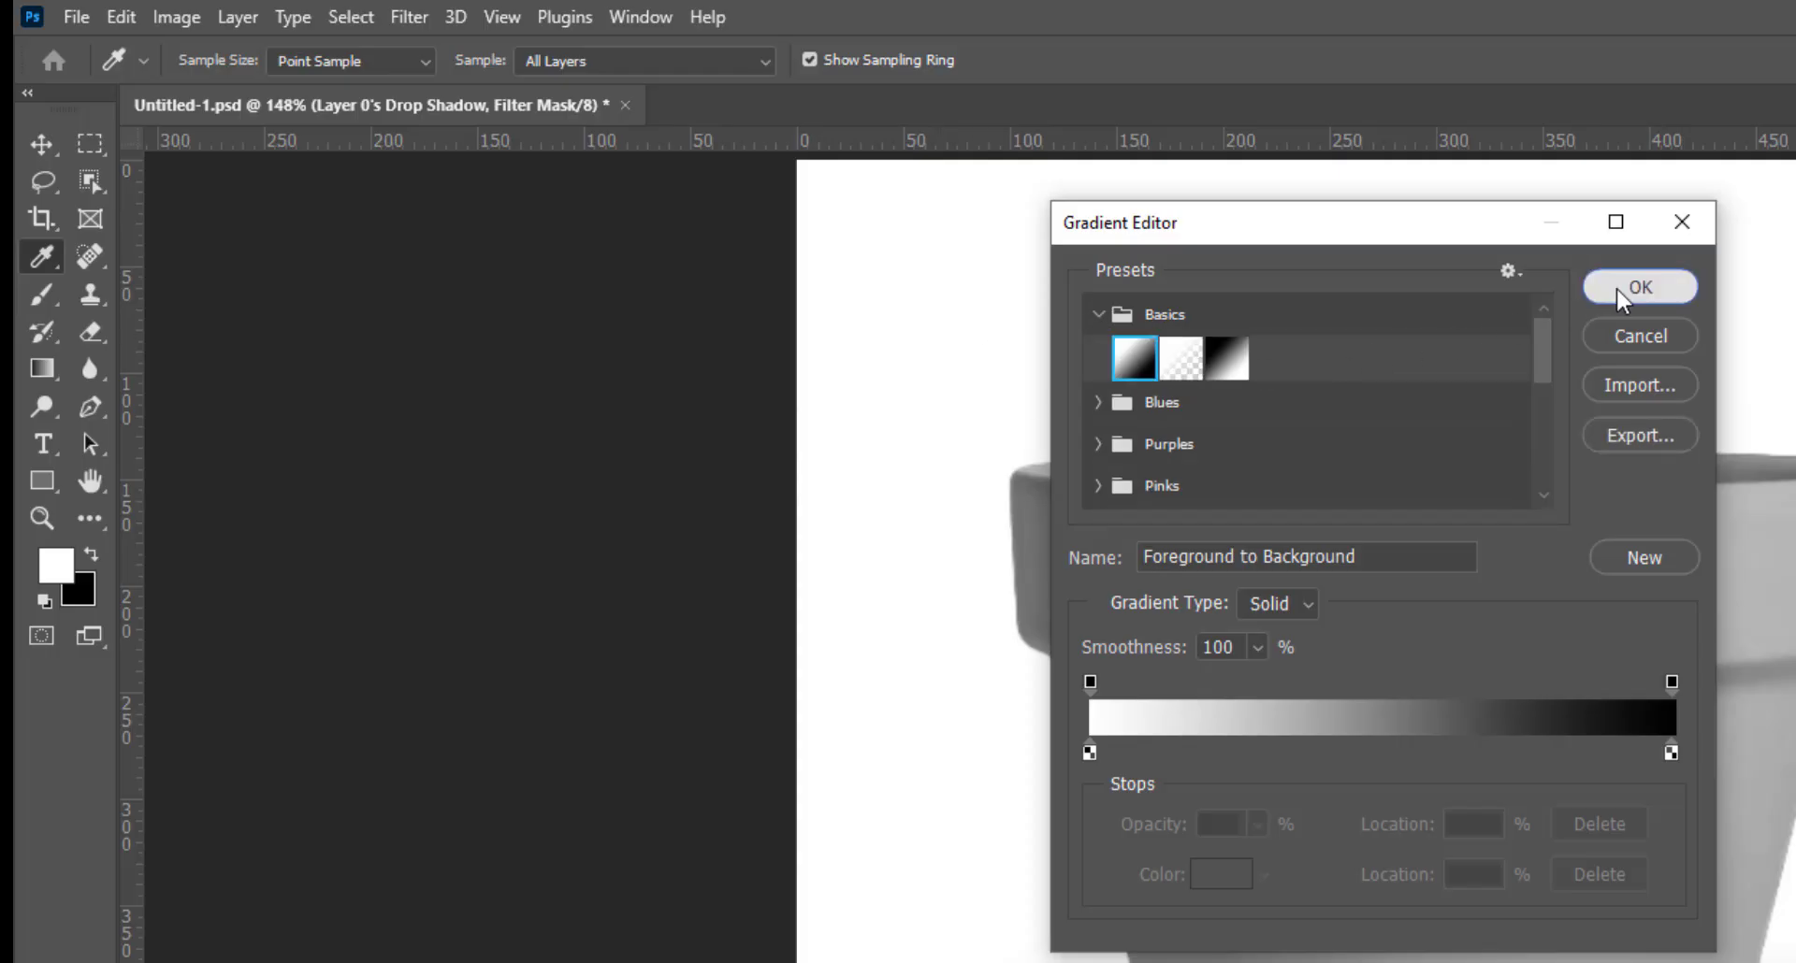
click(1590, 290)
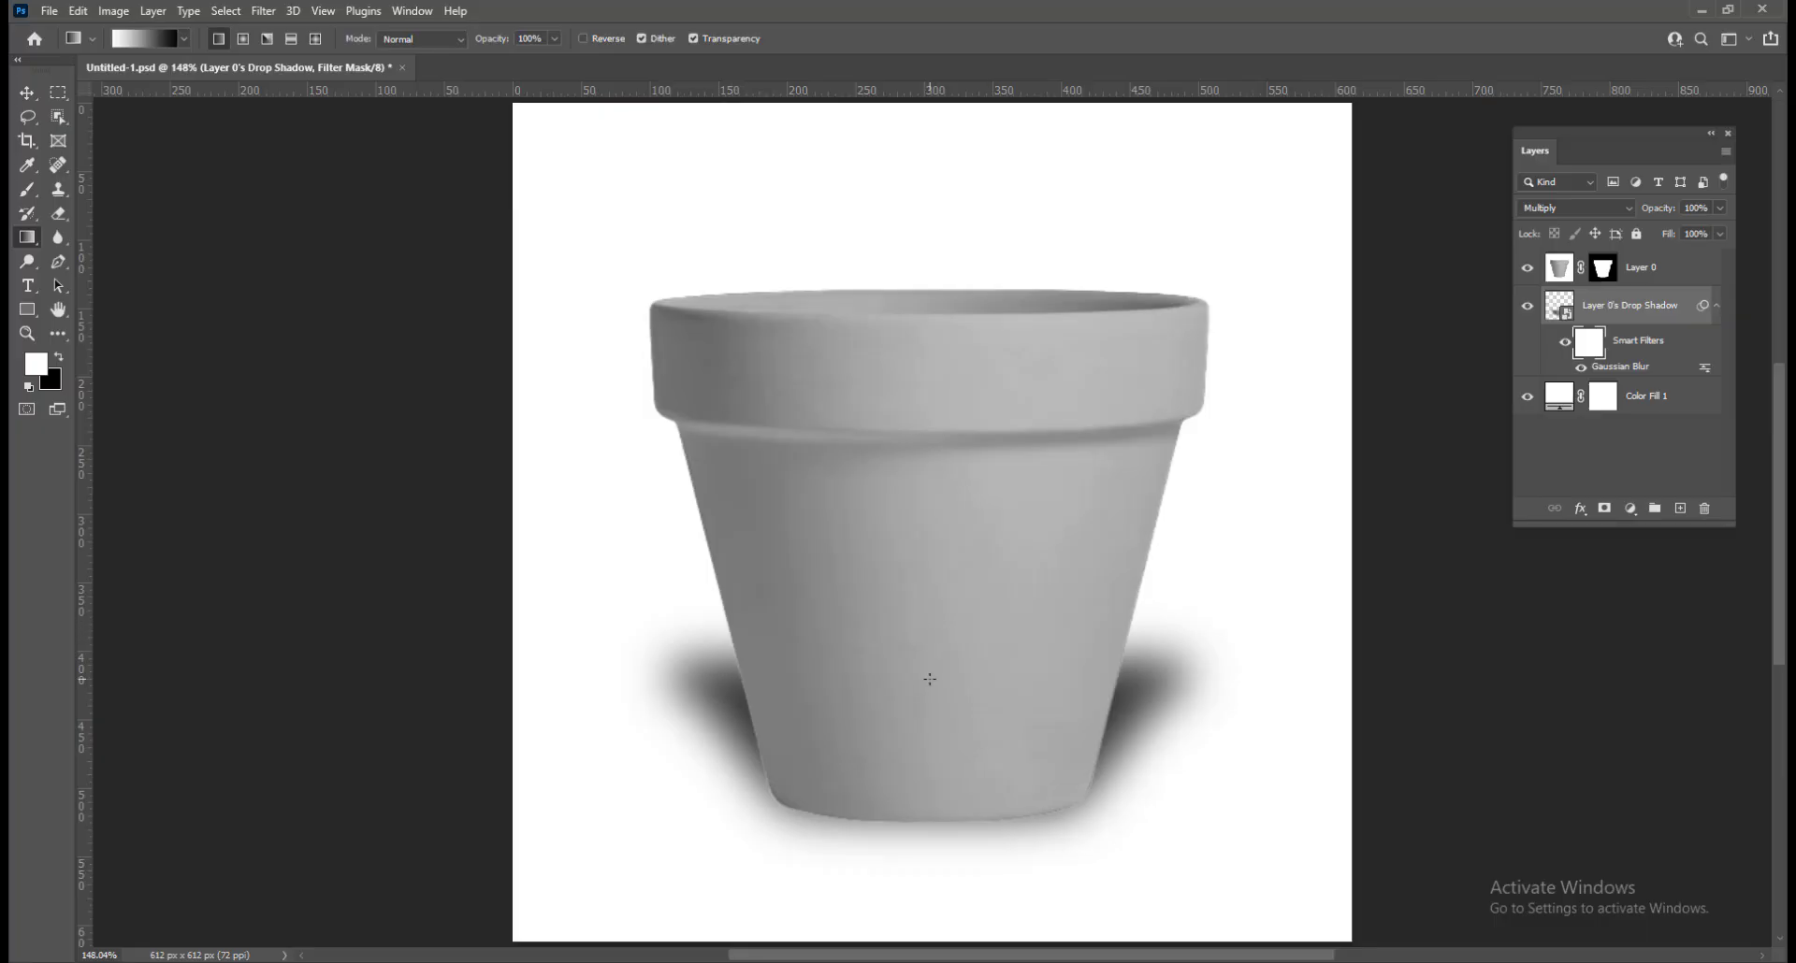
drag(929, 679, 930, 826)
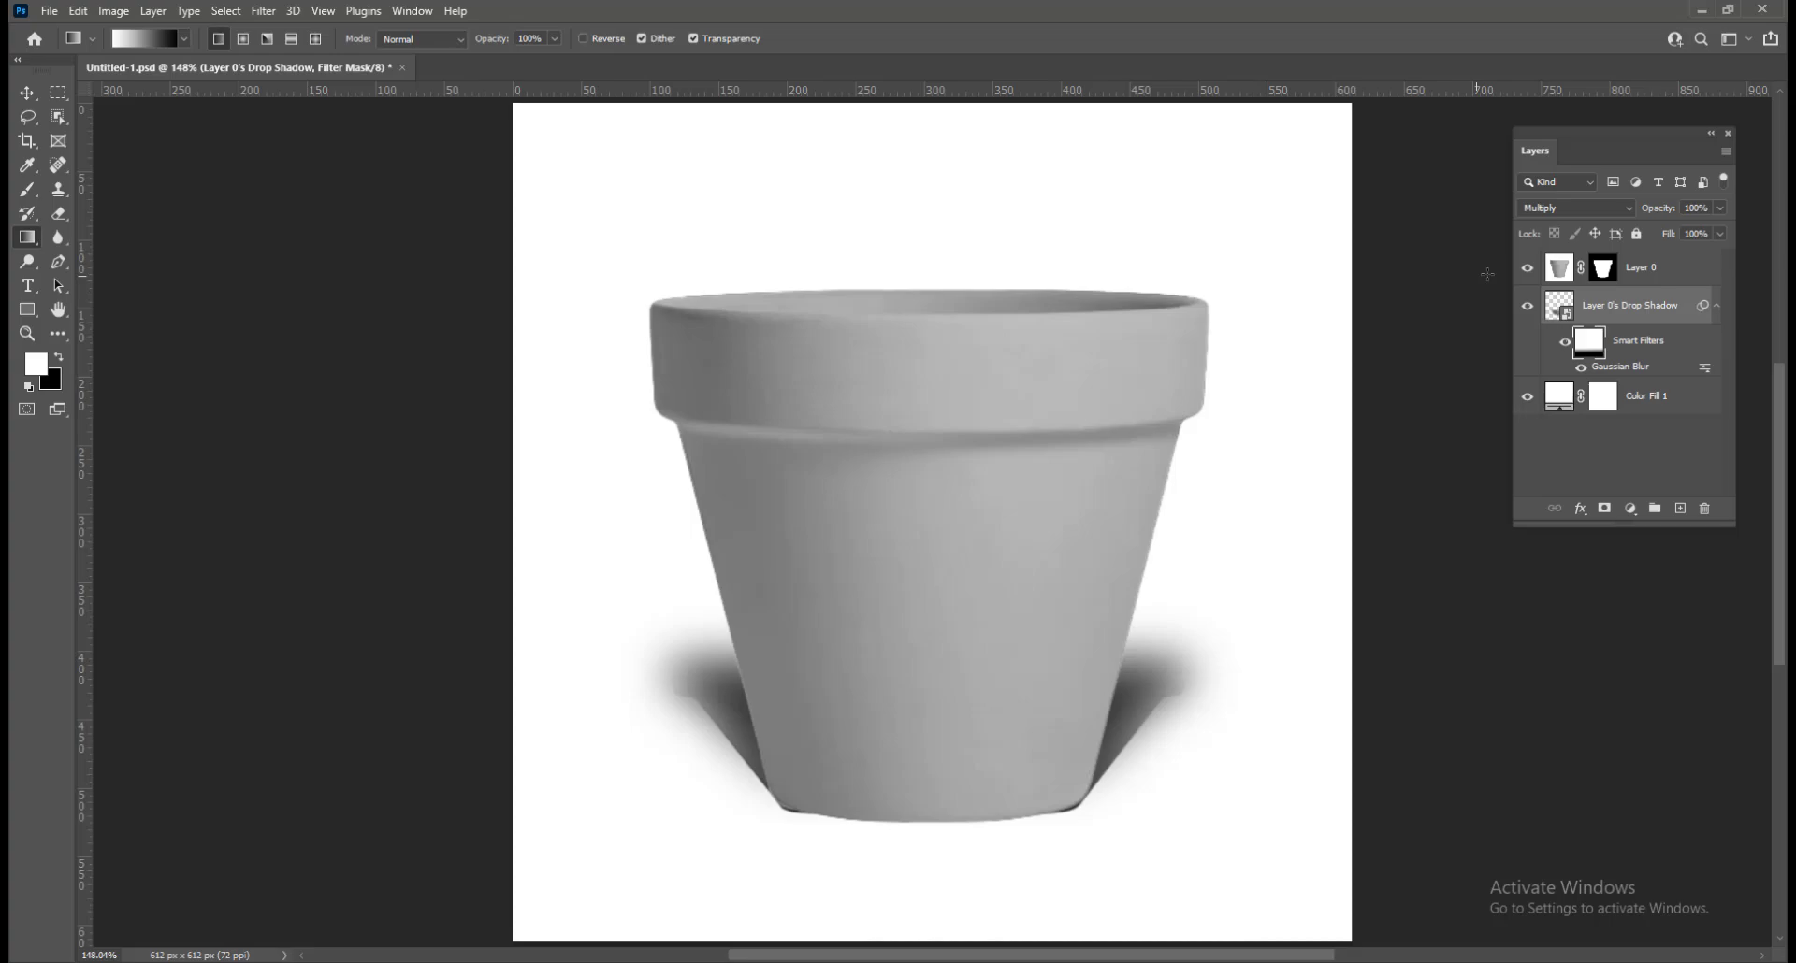
- Add a layer mask to the drop shadow layer and fade it with a white-to-black gradient from the pot's base up to its lower body
click(1605, 316)
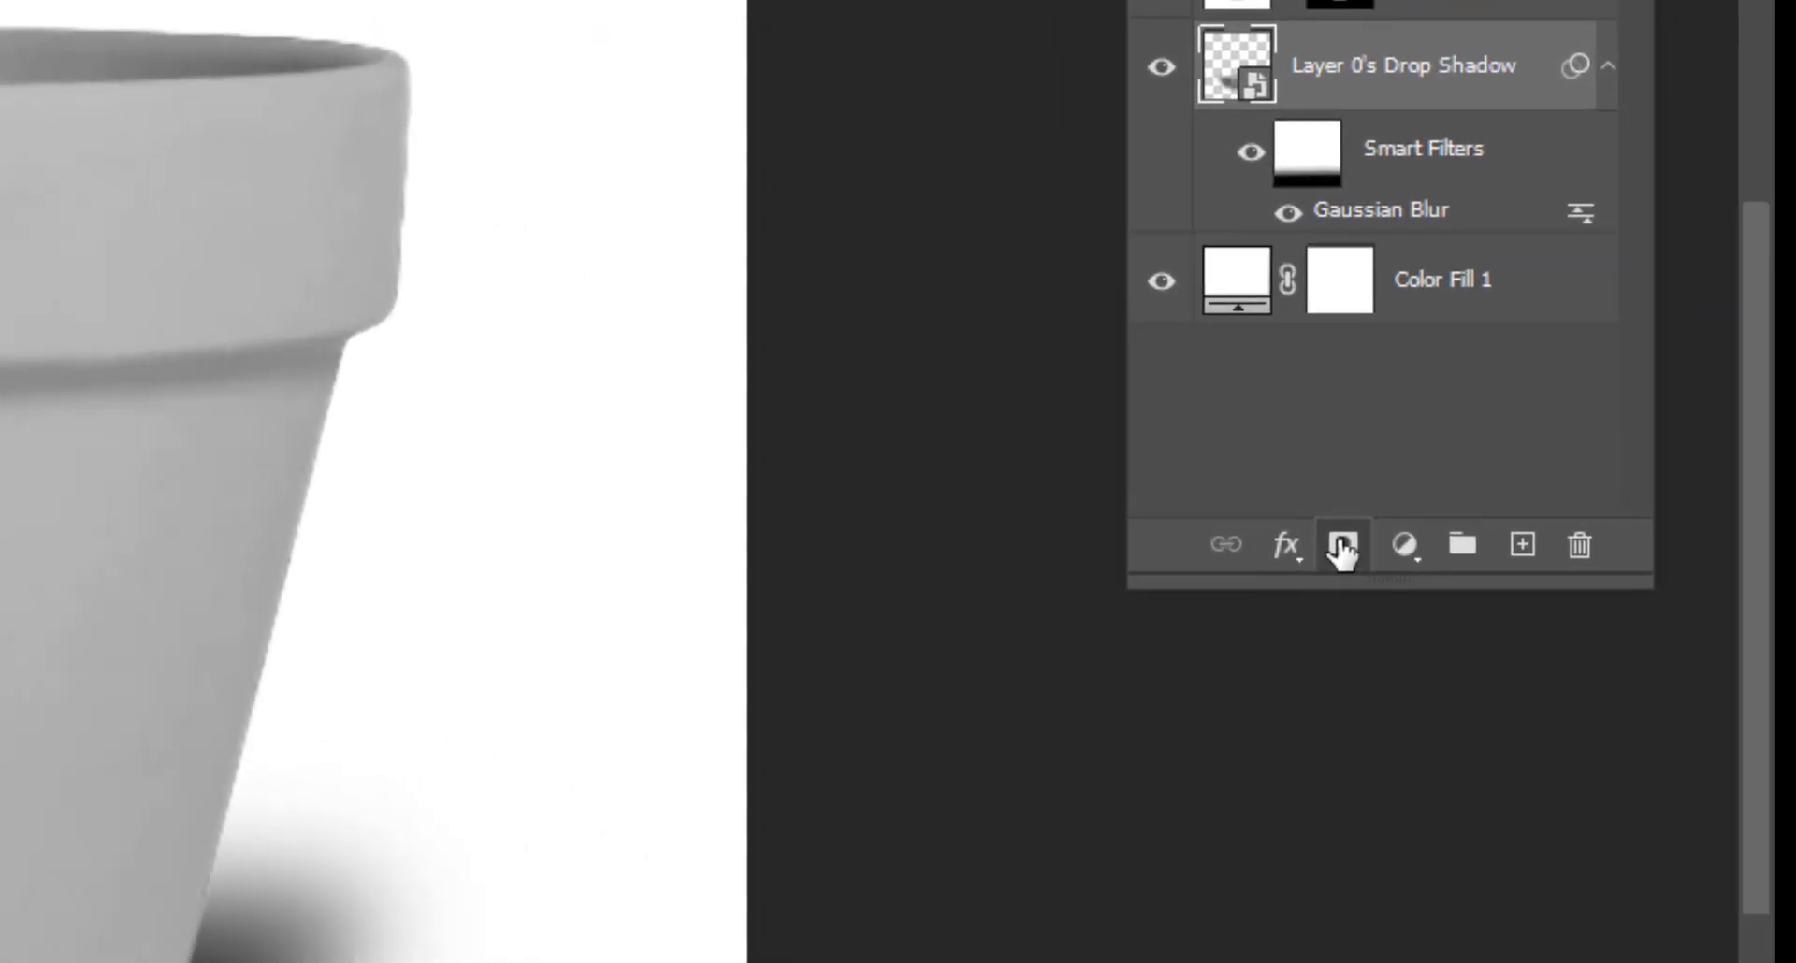
click(1603, 507)
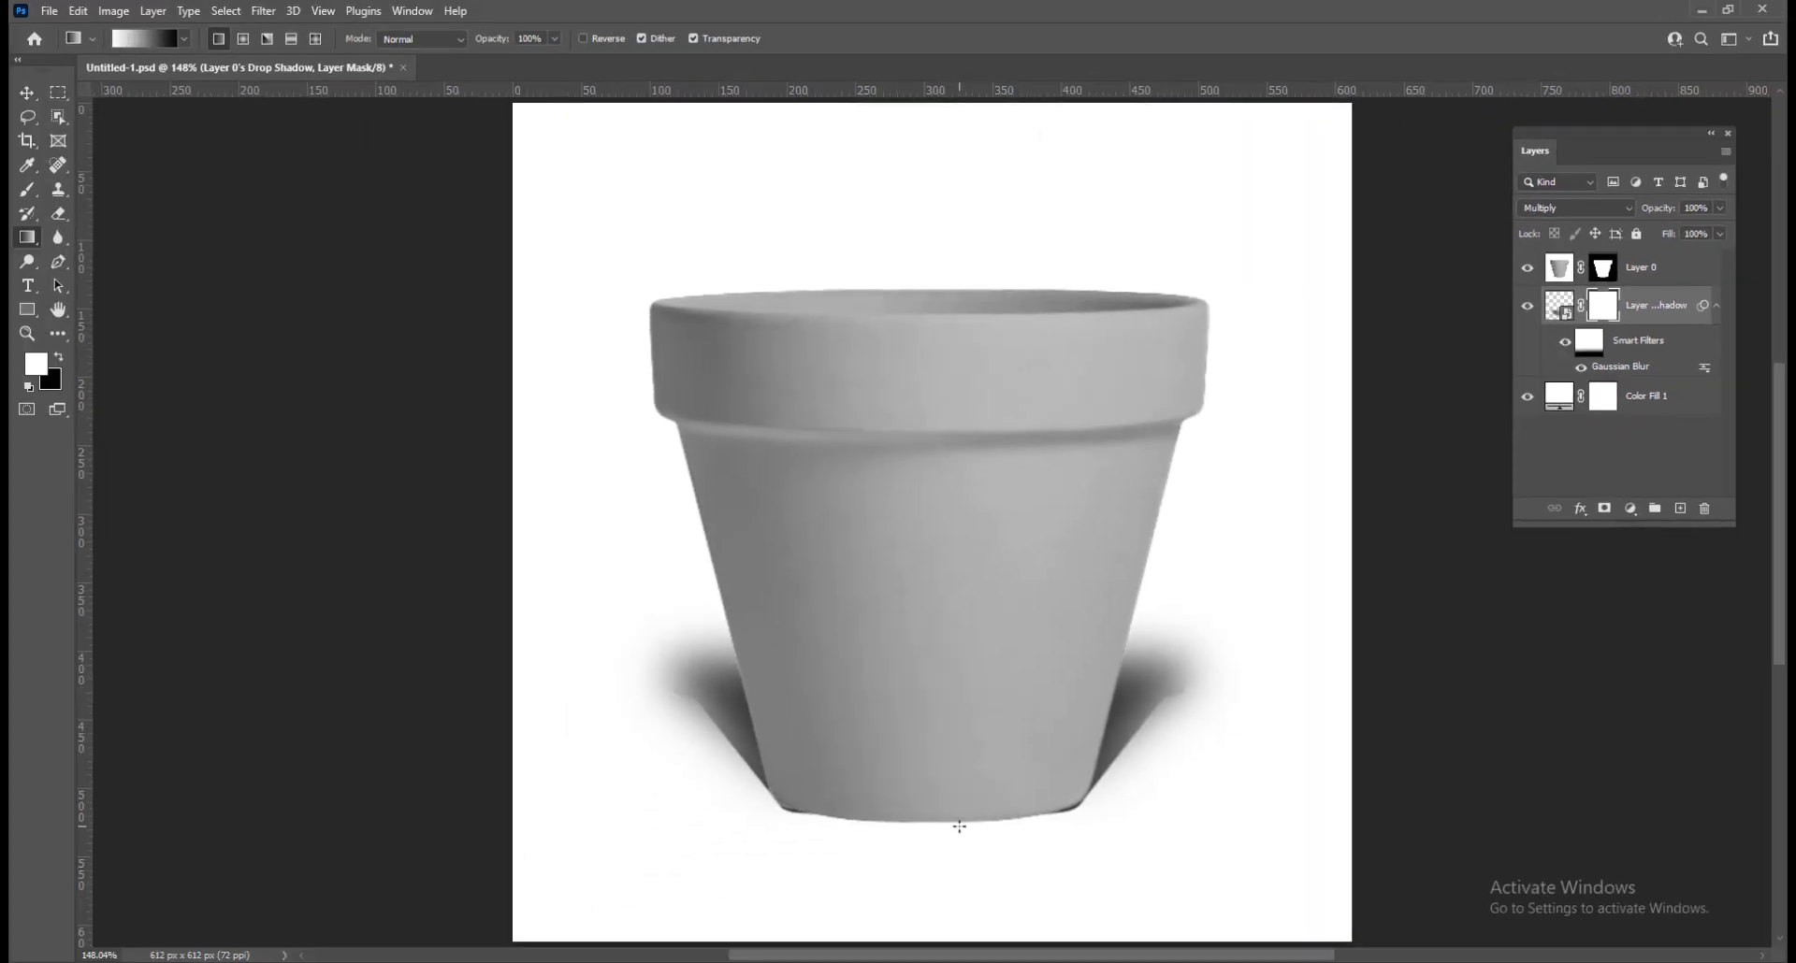
drag(959, 826, 959, 818)
drag(964, 755, 961, 615)
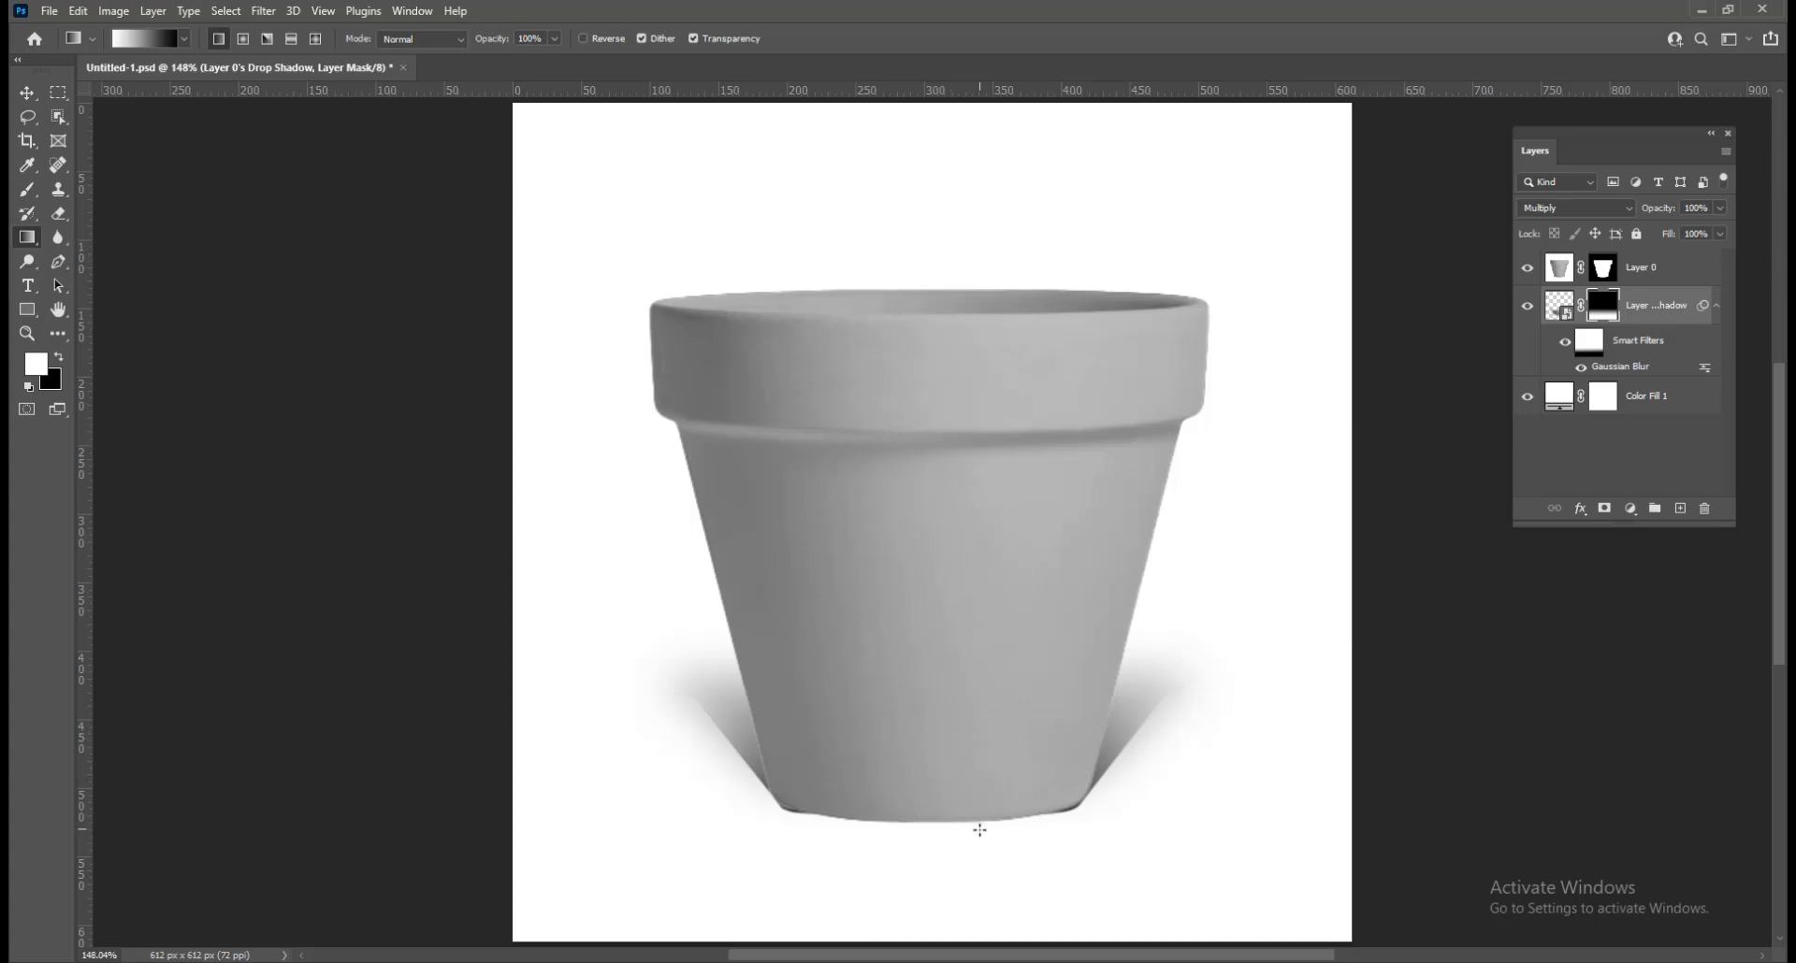
drag(981, 827, 976, 677)
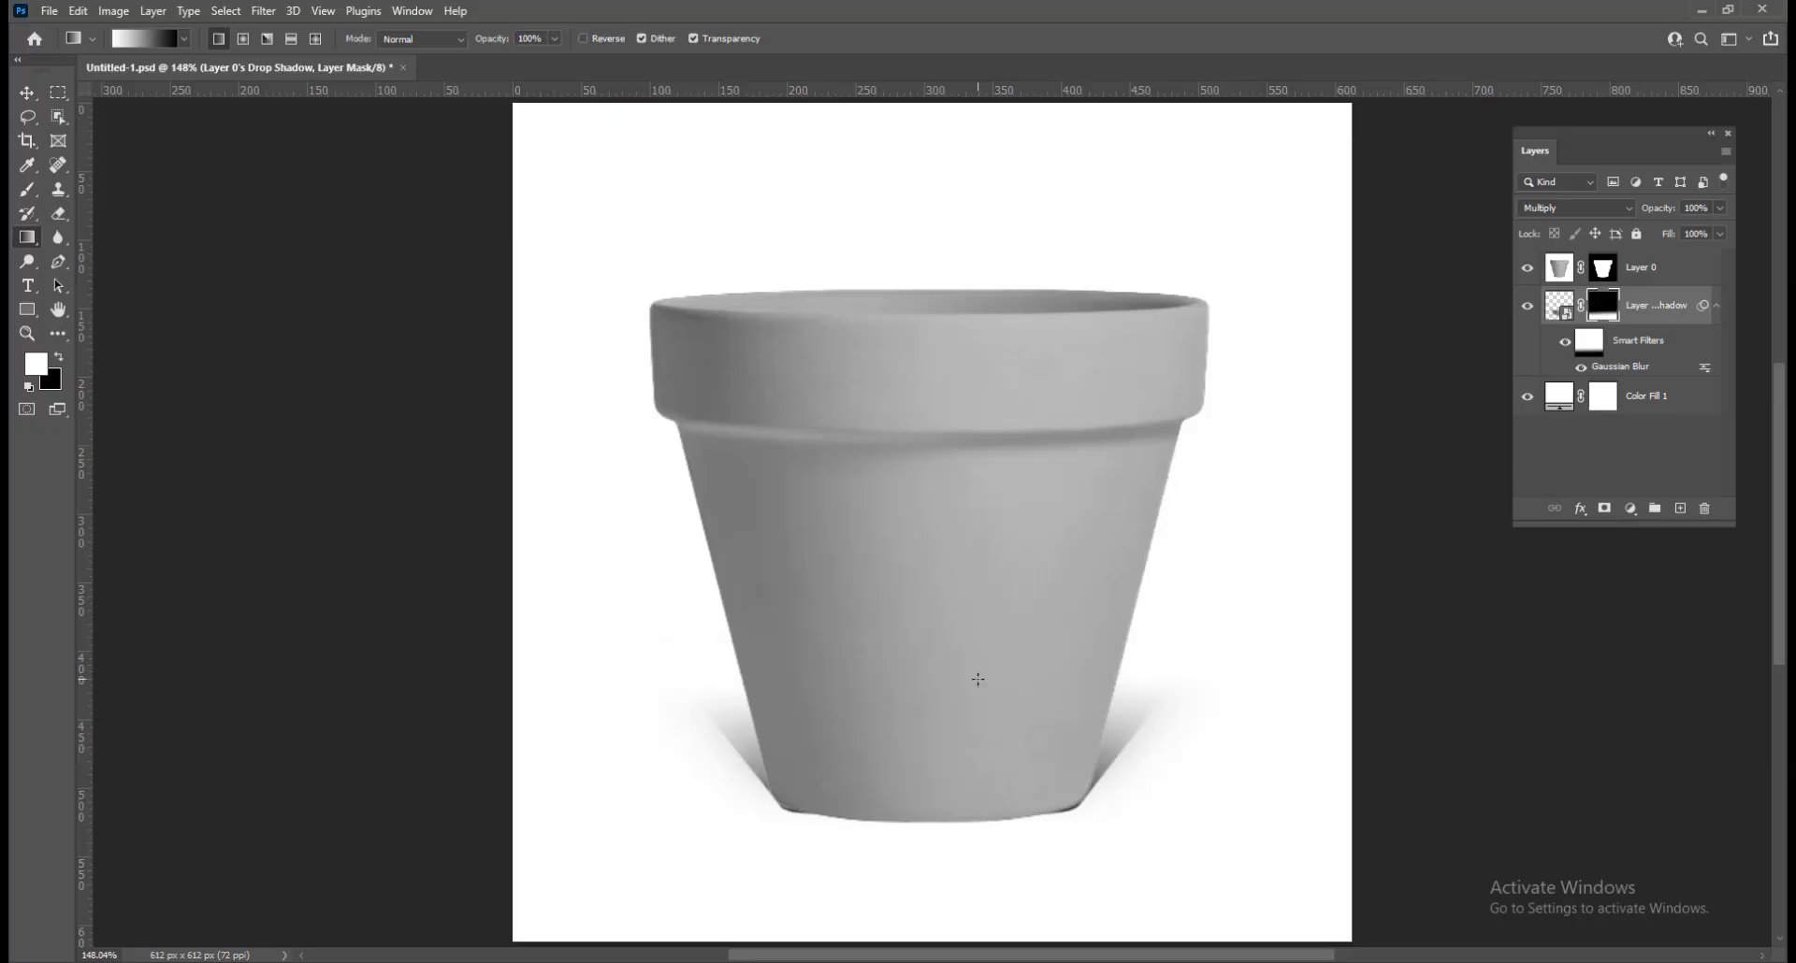